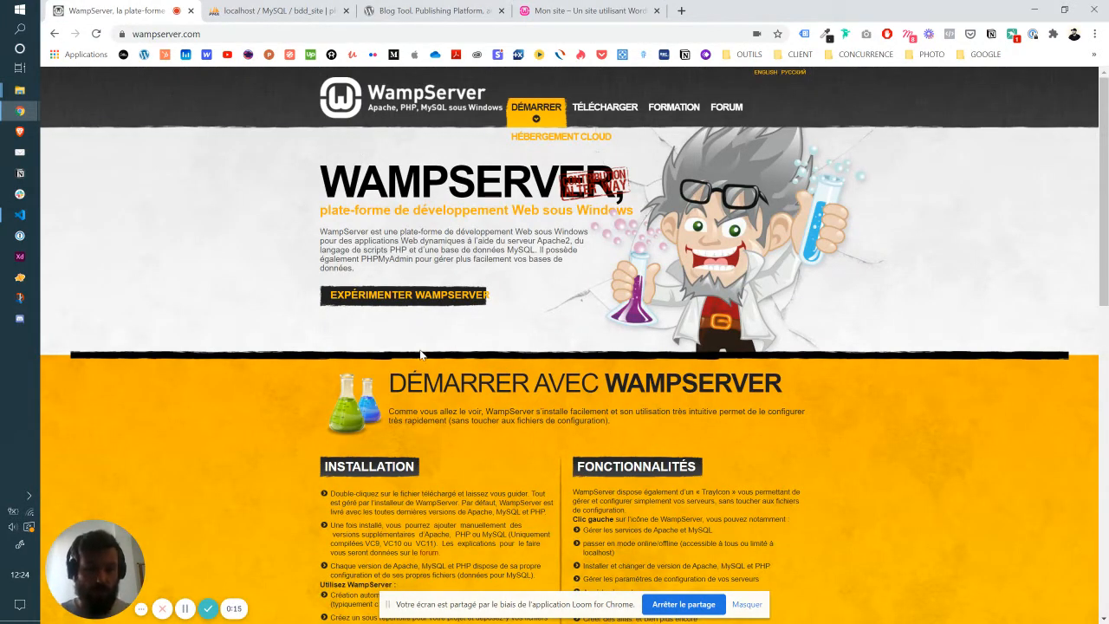
Step: Scroll wampserver.com down to the Téléchargements section and open the WampServer tray menu
{"action": "scroll", "coordinate": [453, 312], "scroll_direction": "down", "scroll_amount": 5}
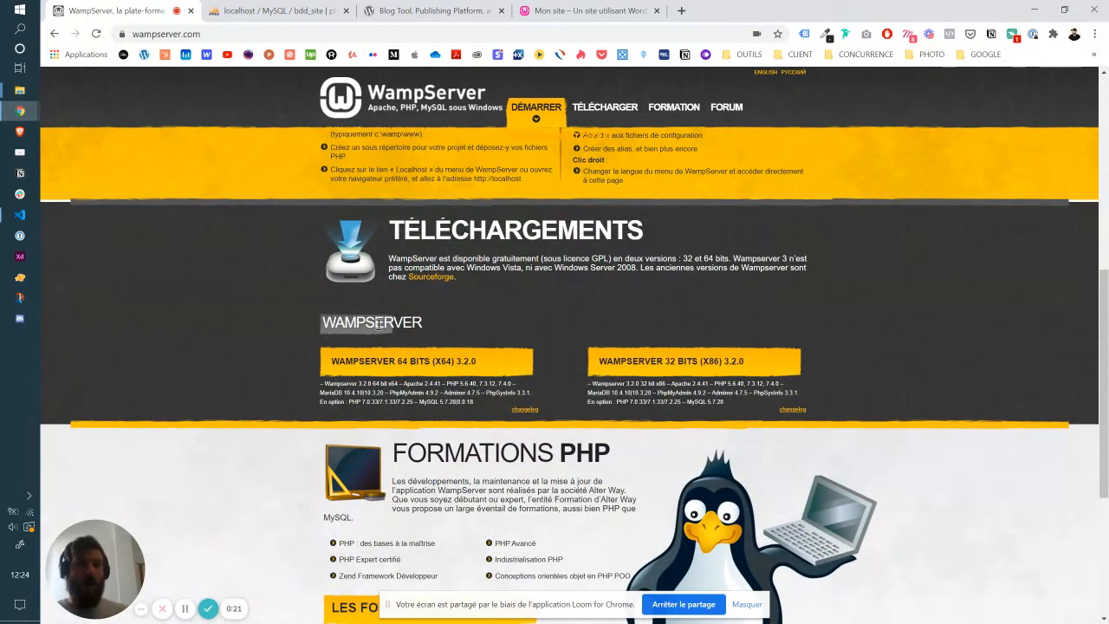
{"action": "left_click", "coordinate": [31, 494]}
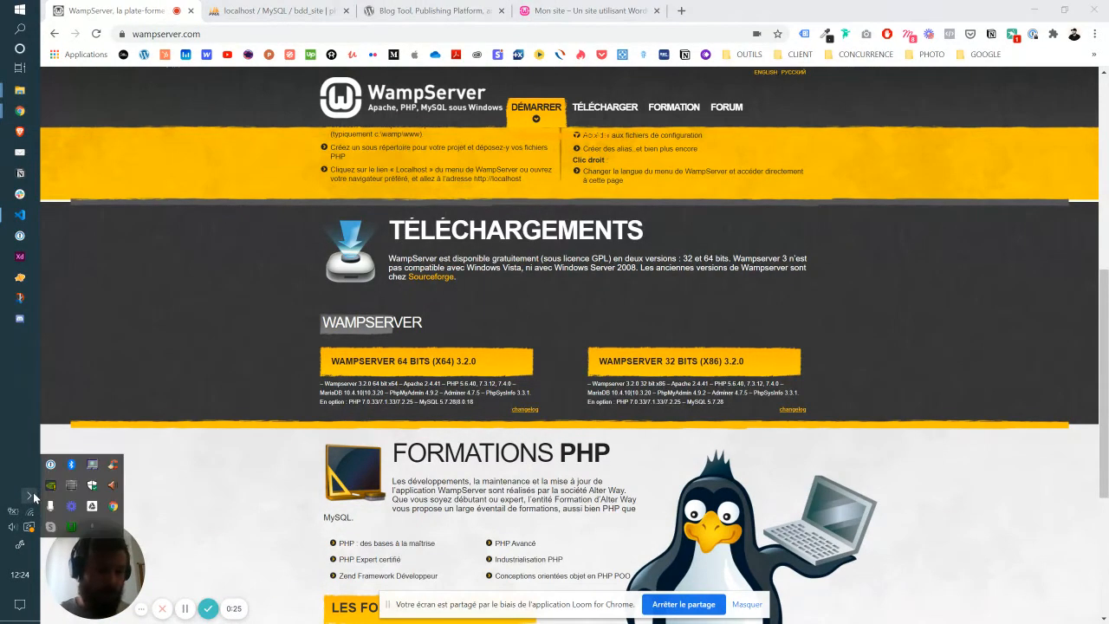
{"action": "left_click", "coordinate": [73, 522]}
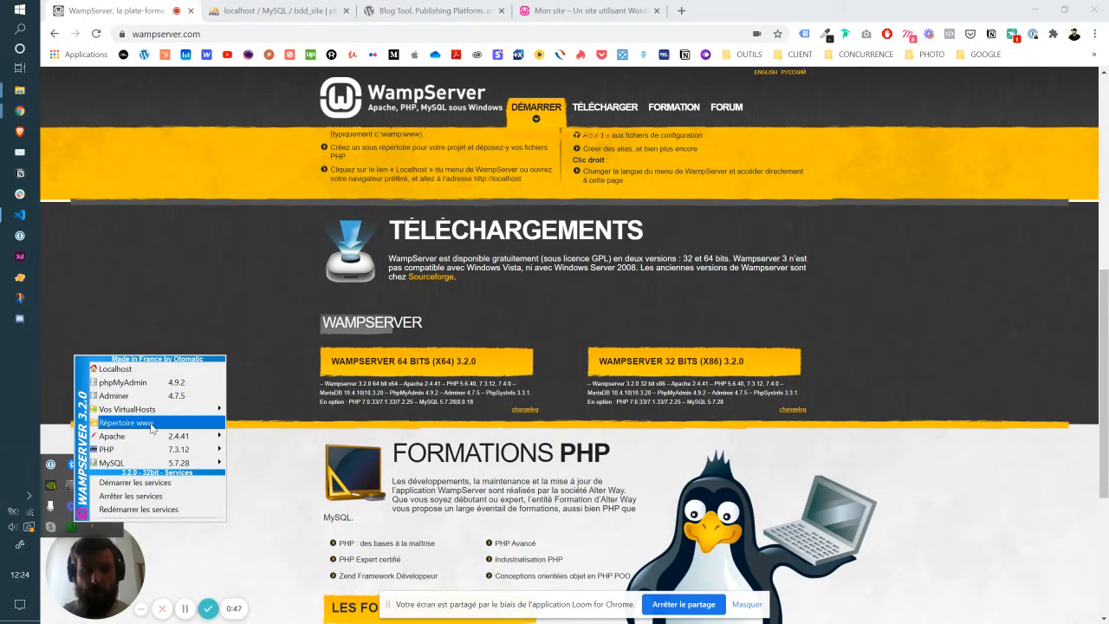
Step: Open the www web root folder maximized, bring up the wordpress.org tab, then return to Explorer
{"action": "left_click", "coordinate": [151, 423]}
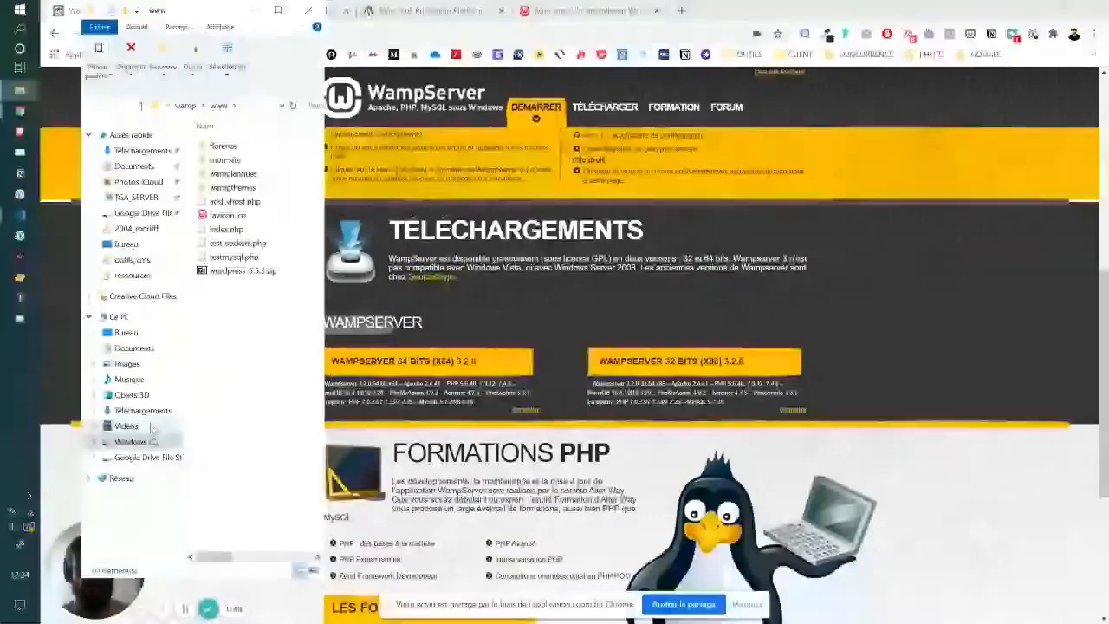
{"action": "left_click", "coordinate": [277, 9]}
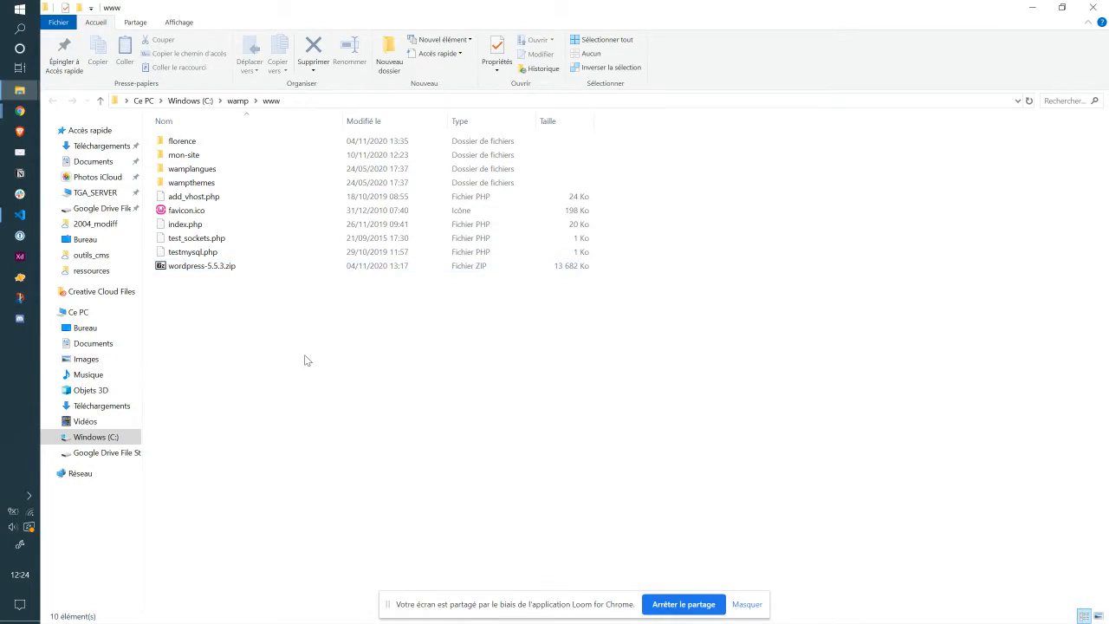
{"action": "key", "text": "alt+Tab"}
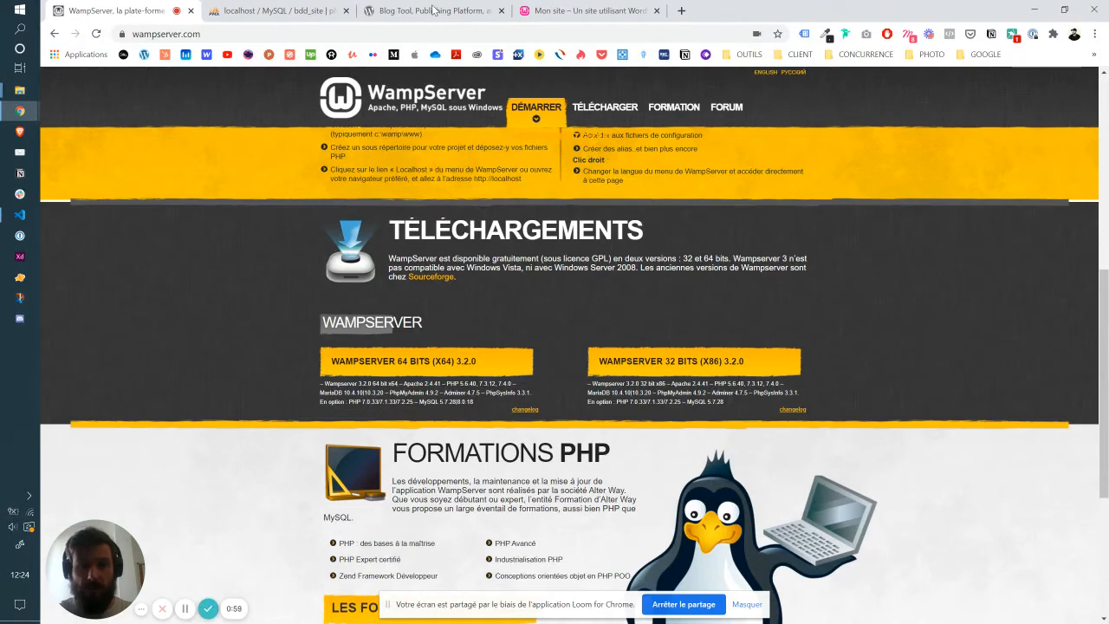
{"action": "left_click", "coordinate": [433, 10]}
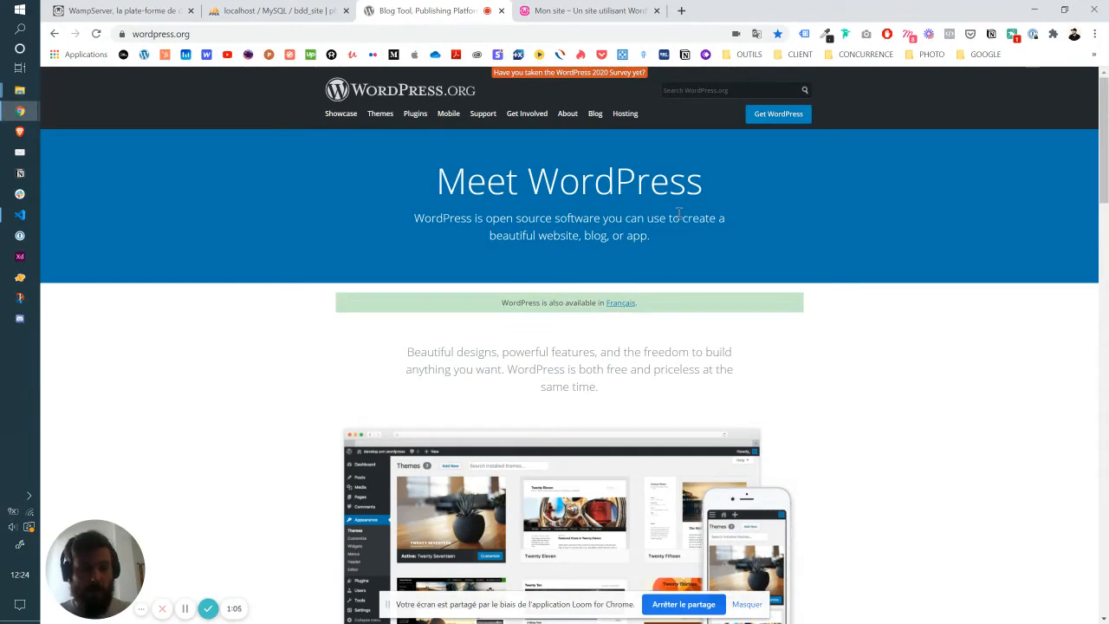
{"action": "key", "text": "alt+Tab"}
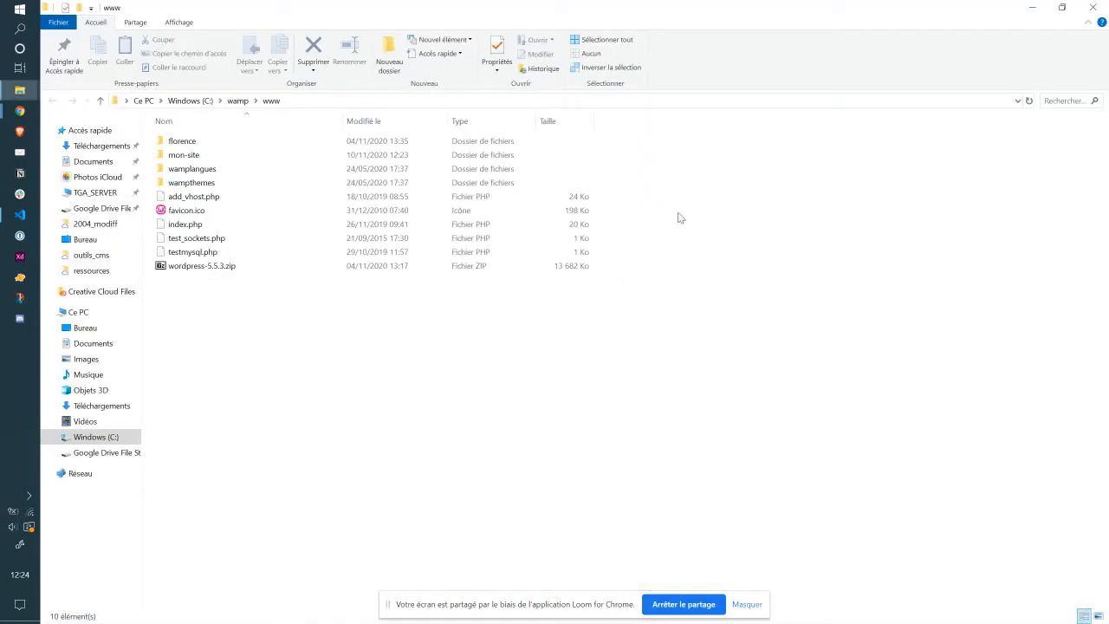
{"action": "left_click", "coordinate": [265, 274]}
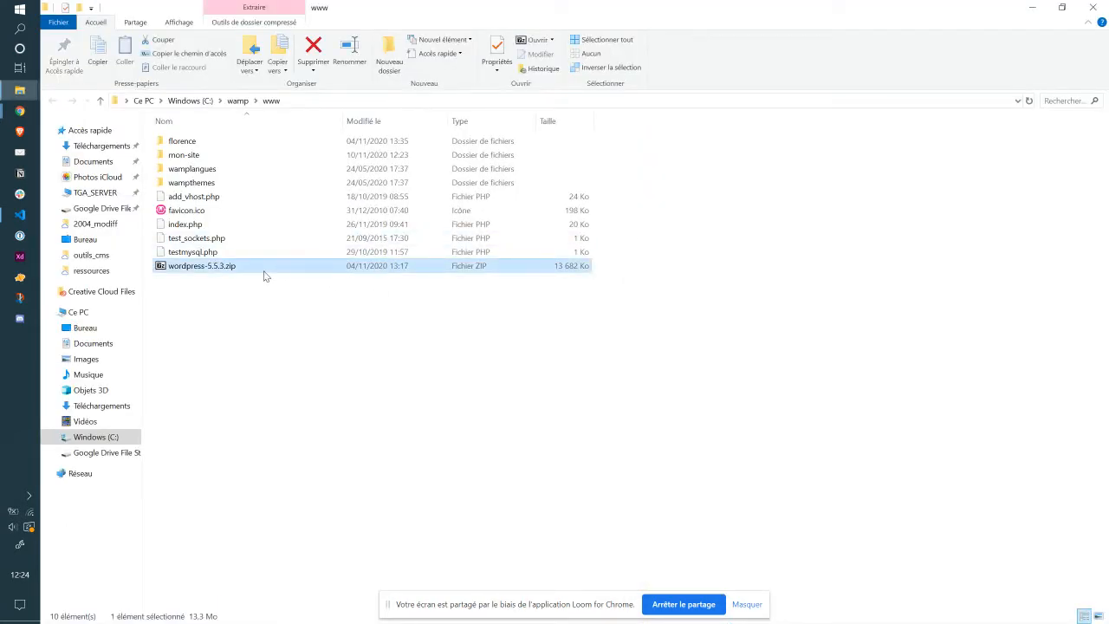
{"action": "right_click", "coordinate": [265, 275]}
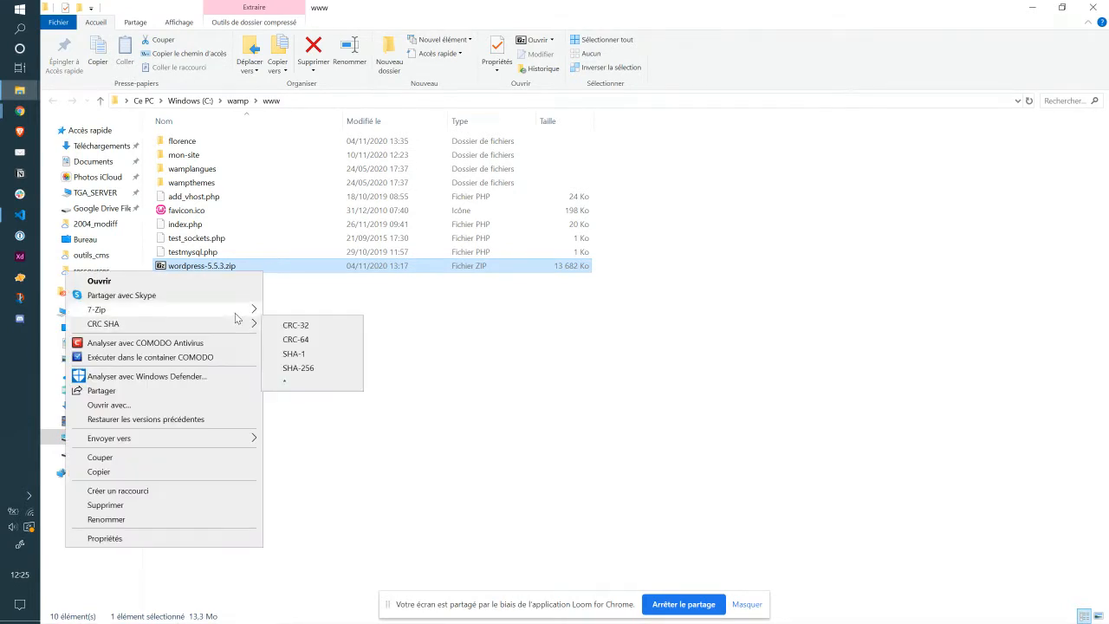
{"action": "mouse_move", "coordinate": [239, 311]}
{"action": "left_click", "coordinate": [299, 355]}
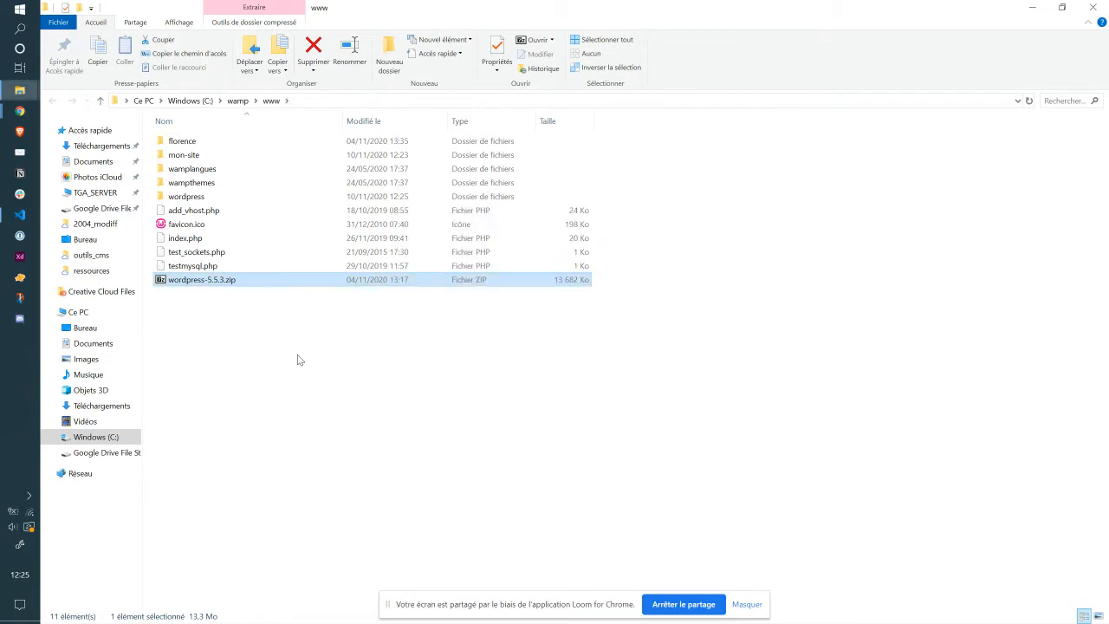
{"action": "left_click", "coordinate": [208, 305]}
{"action": "key", "text": "alt+Tab"}
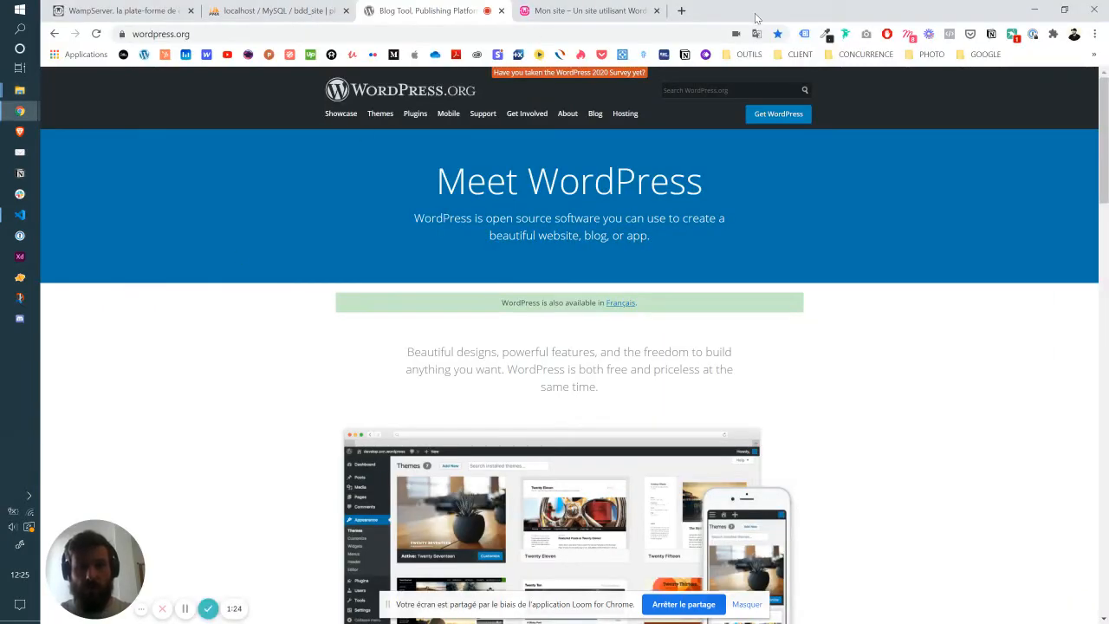
Step: Load localhost in a new Chrome tab, showing wordpress under Vos Projets, then return to Explorer
{"action": "left_click", "coordinate": [681, 10]}
{"action": "type", "text": "localhso"}
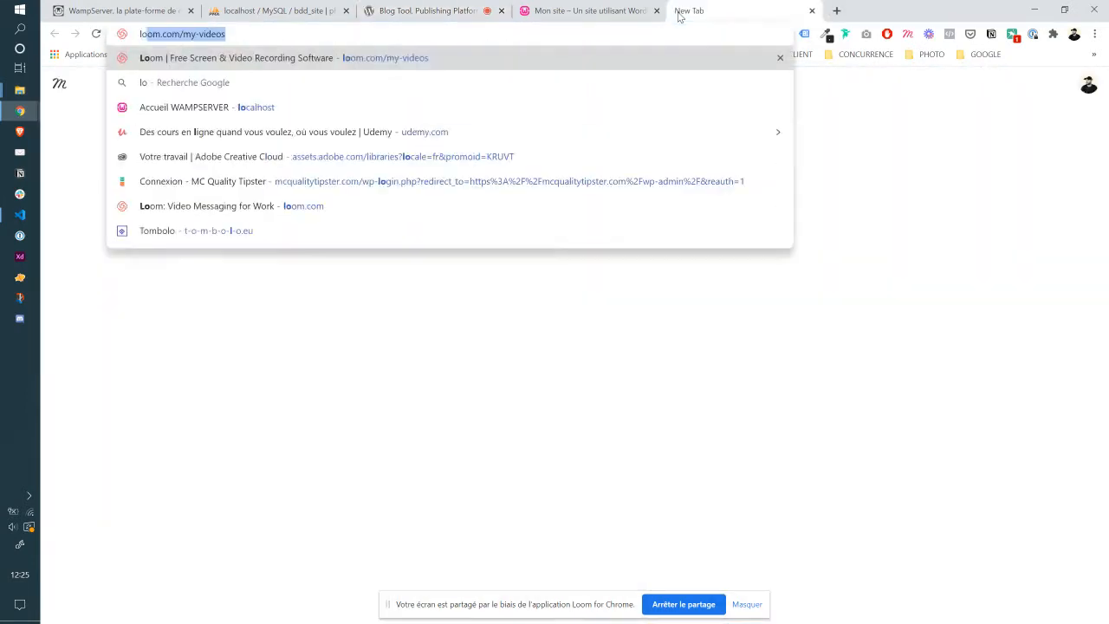
{"action": "key", "text": "BackSpace"}
{"action": "key", "text": "BackSpace"}
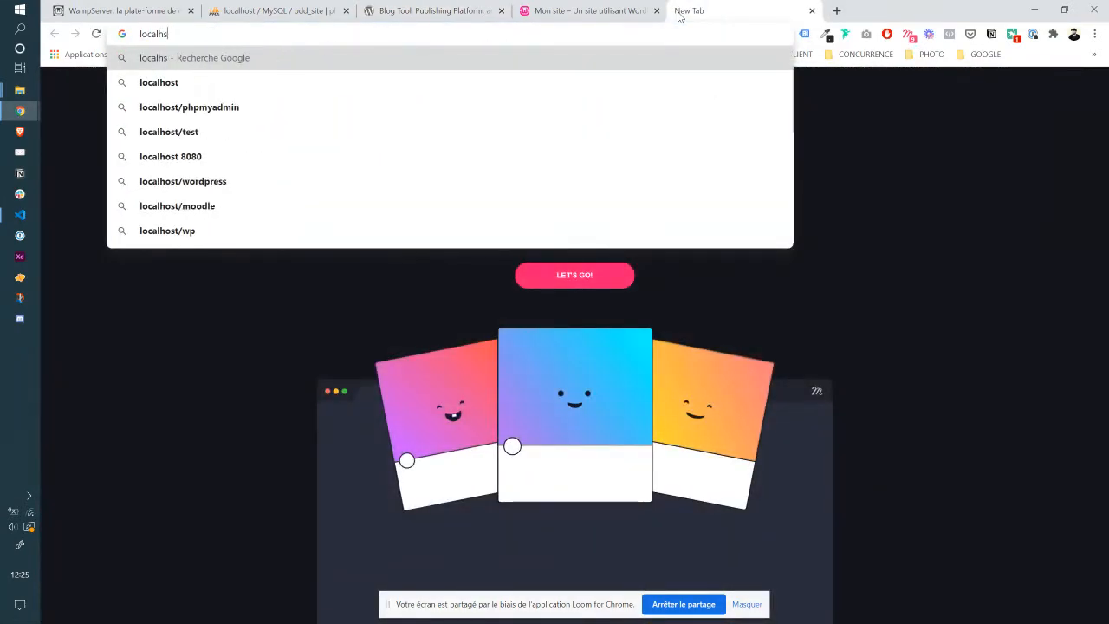
{"action": "type", "text": "ot"}
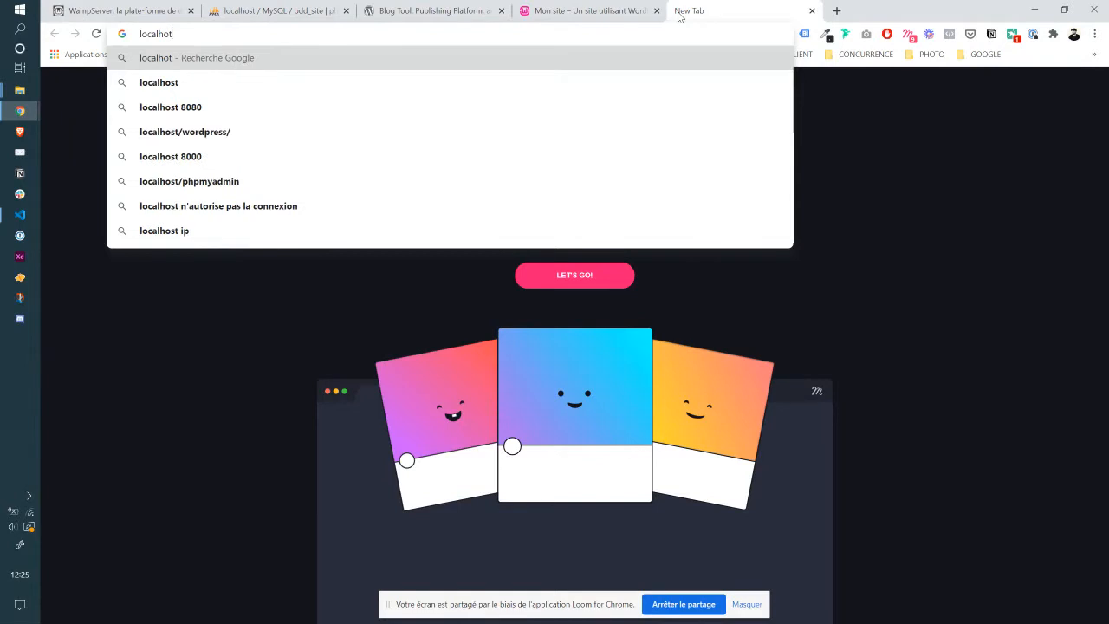
{"action": "key", "text": "BackSpace"}
{"action": "type", "text": "st"}
{"action": "key", "text": "Return"}
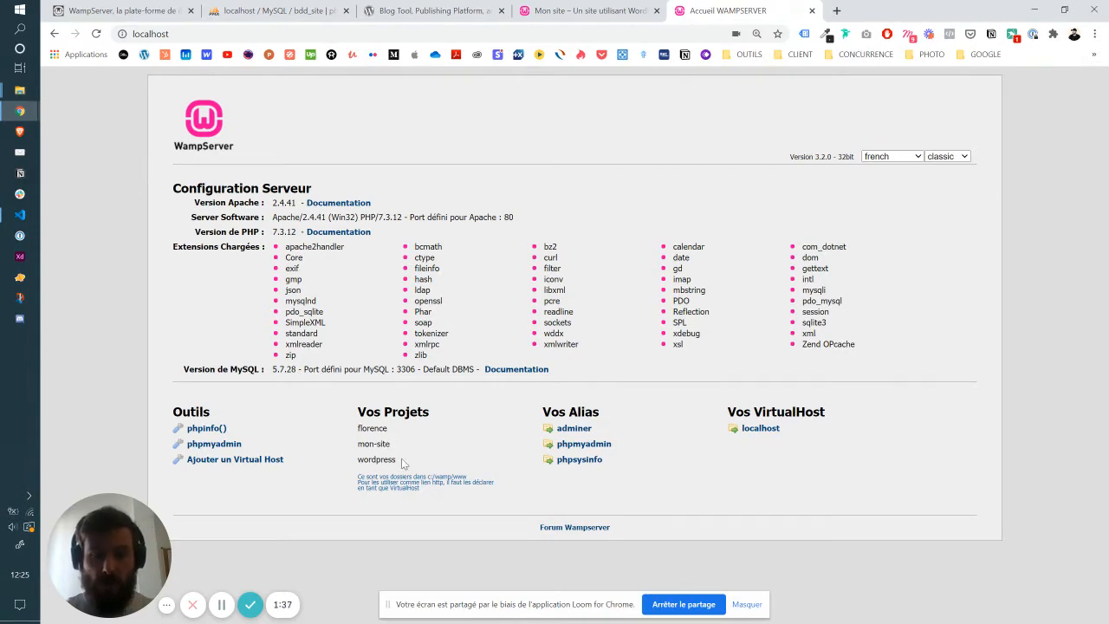
{"action": "key", "text": "alt+Tab"}
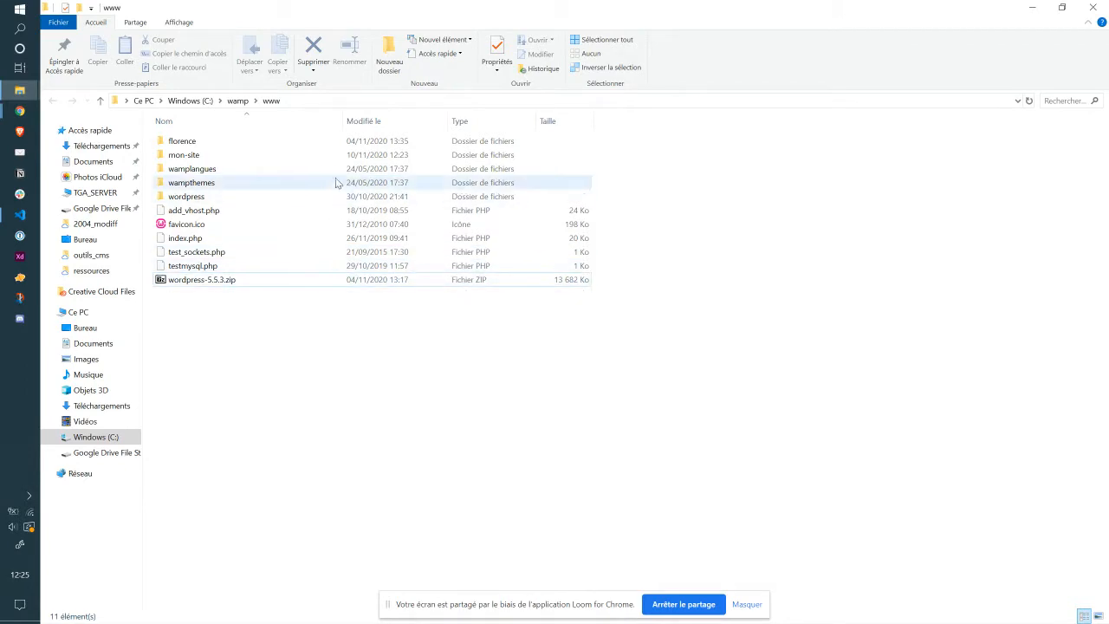
Step: Rename the extracted wordpress folder in C:\wamp\www to projet, then return to Chrome
{"action": "key", "text": "alt+Tab"}
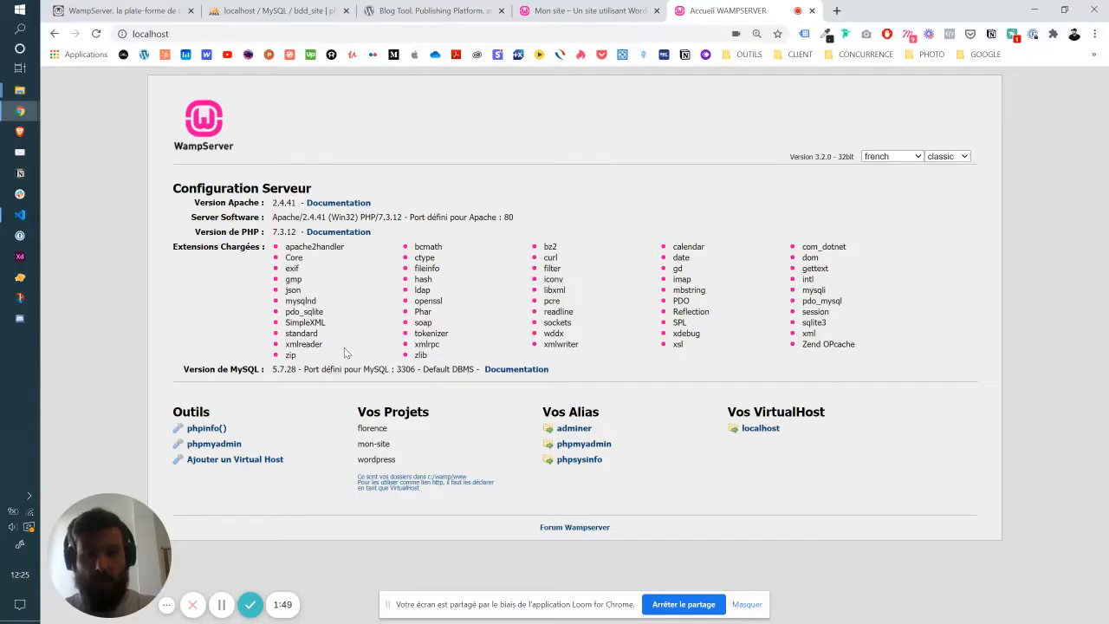
{"action": "key", "text": "alt+Tab"}
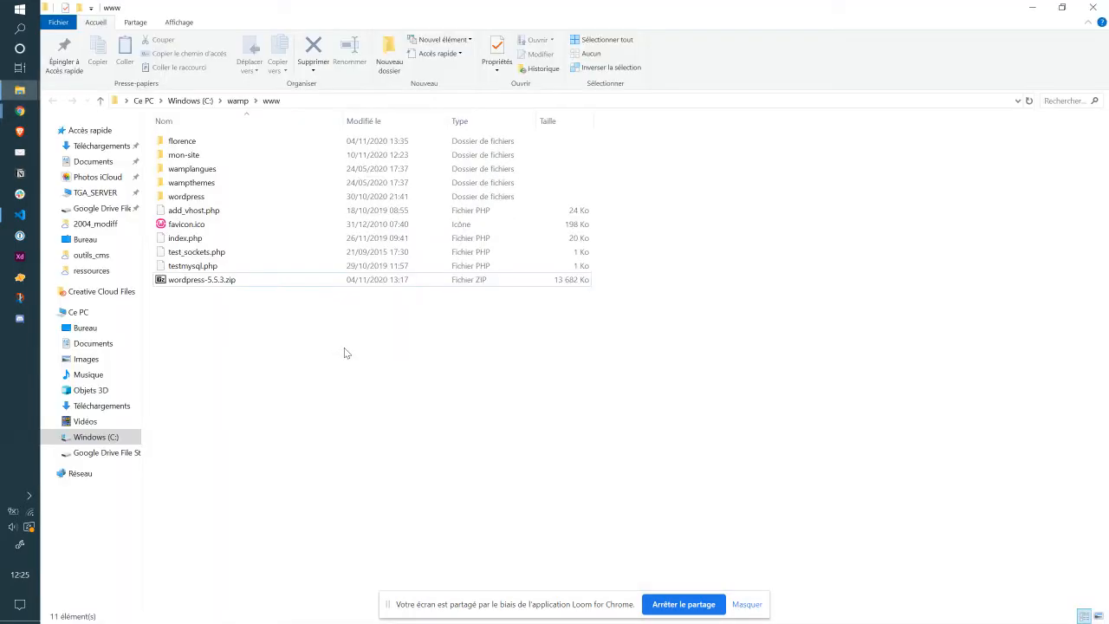
{"action": "left_click", "coordinate": [194, 199]}
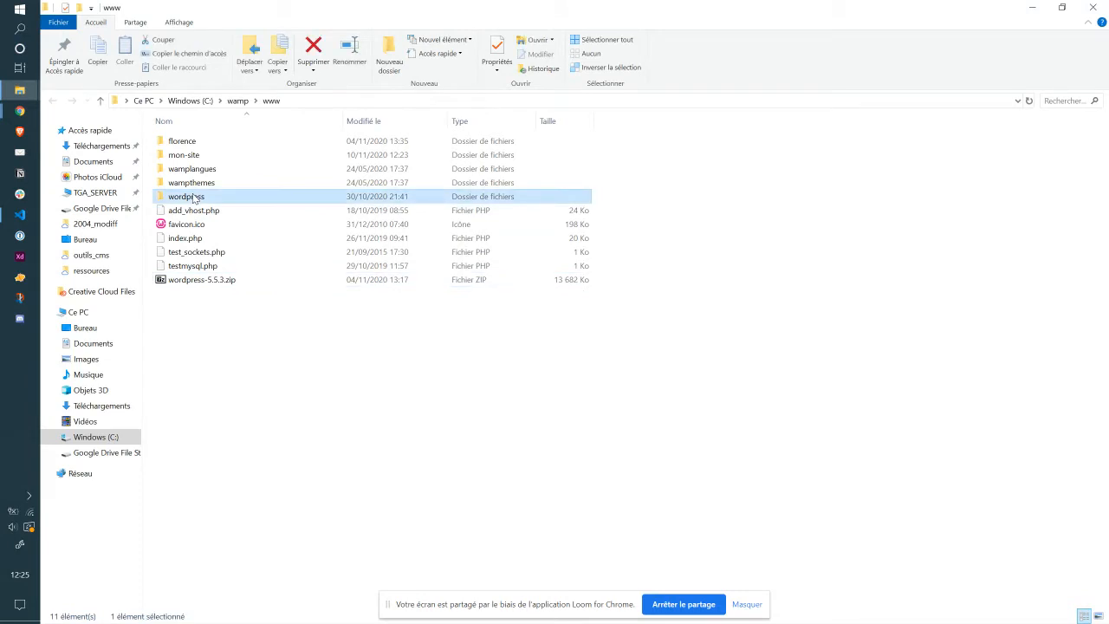
{"action": "right_click", "coordinate": [194, 199]}
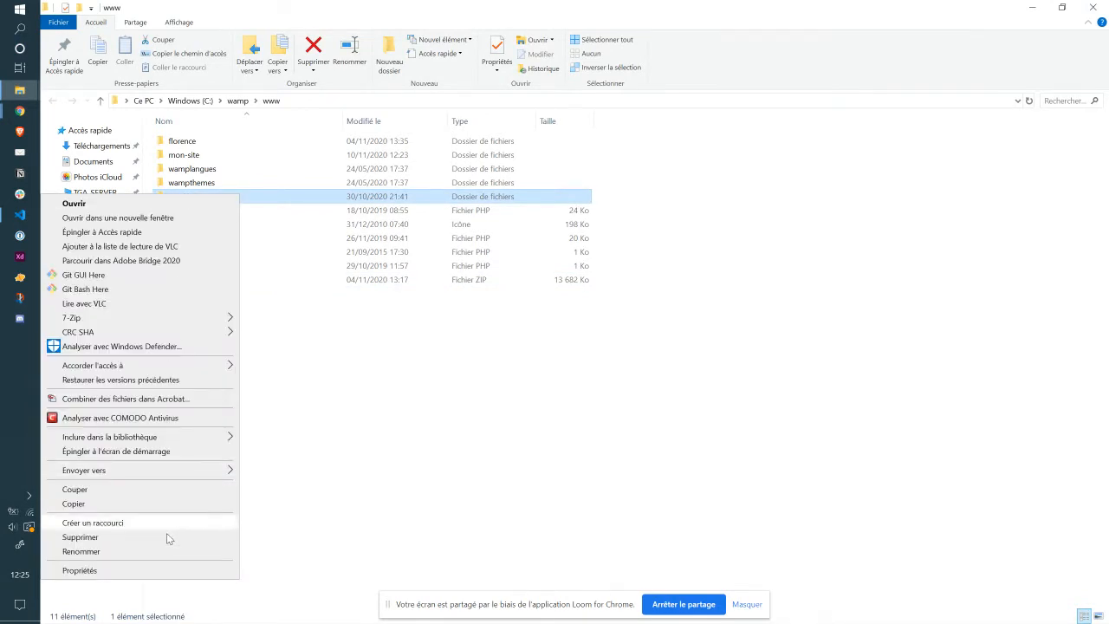
{"action": "left_click", "coordinate": [166, 553]}
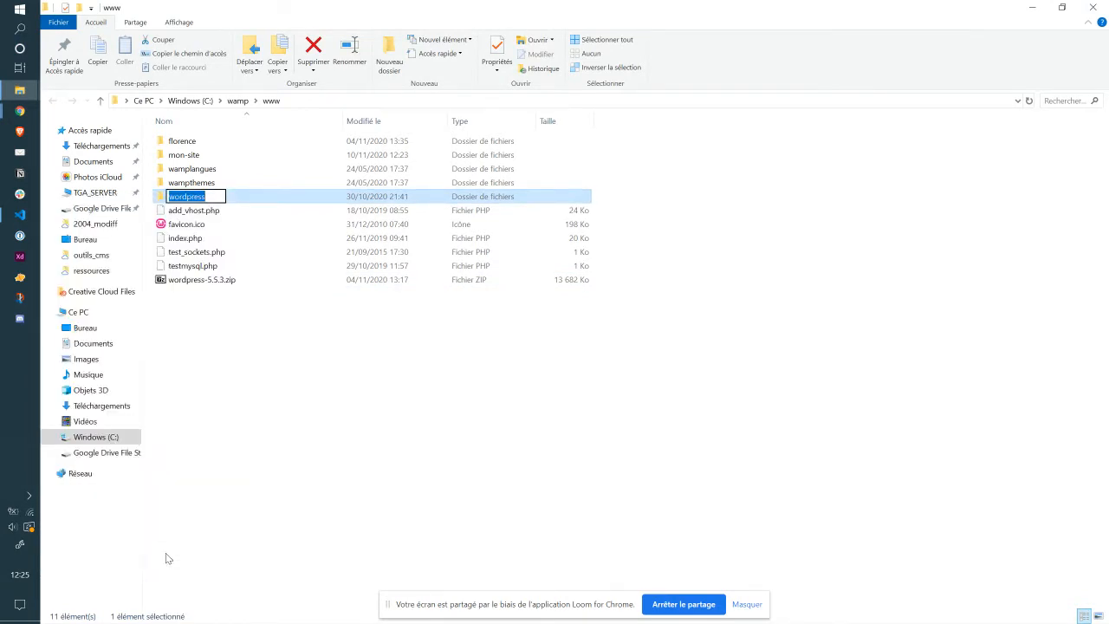
{"action": "type", "text": "projet"}
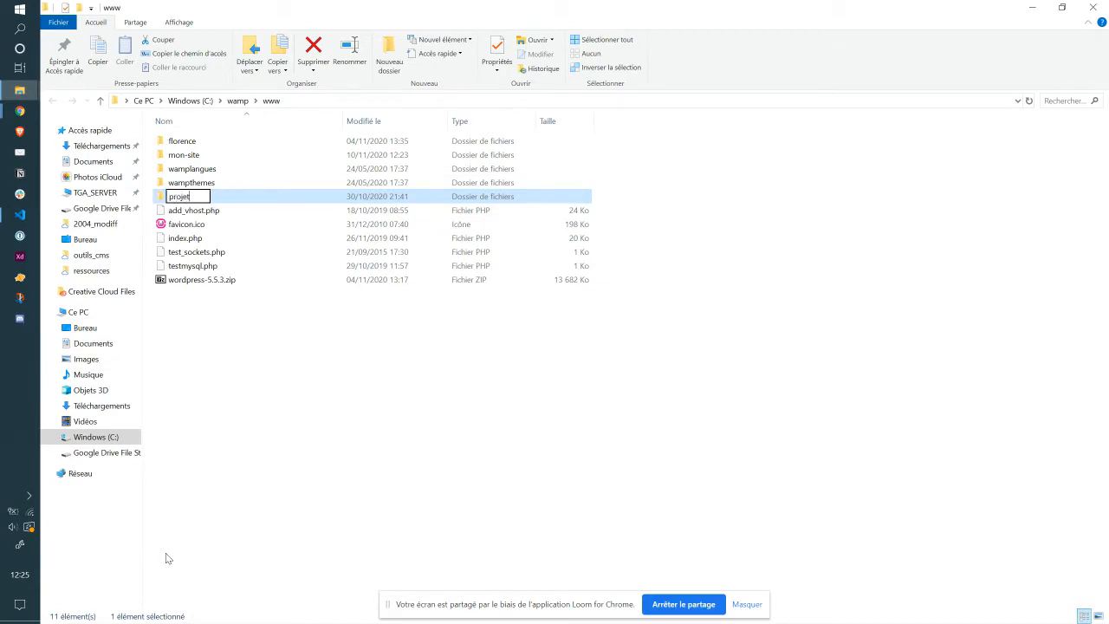
{"action": "key", "text": "Return"}
{"action": "left_click", "coordinate": [398, 400]}
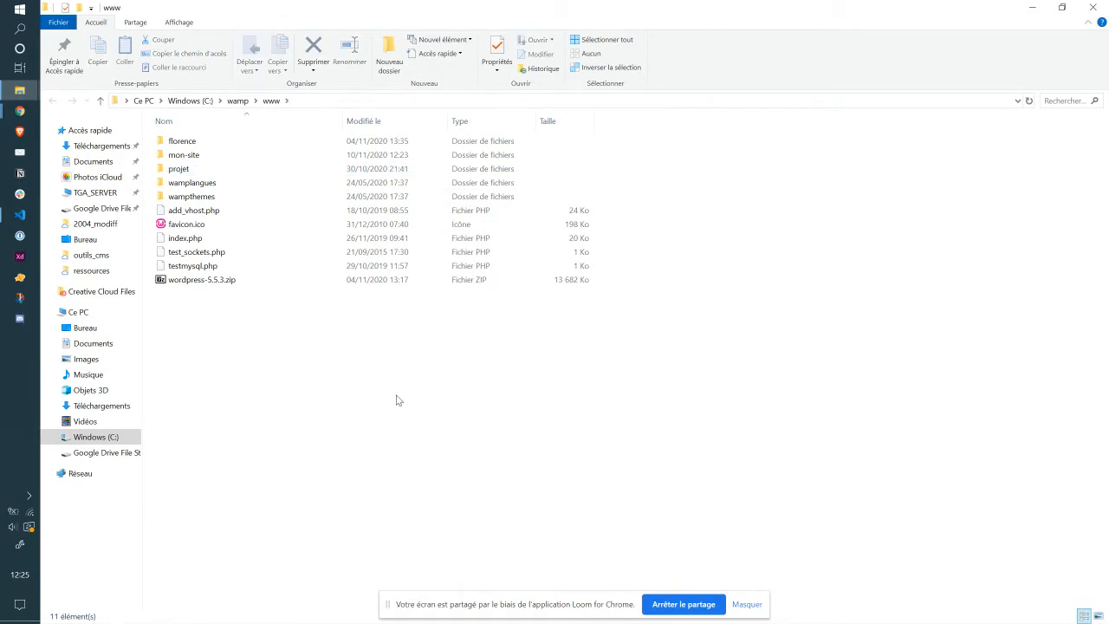
{"action": "key", "text": "alt+Tab"}
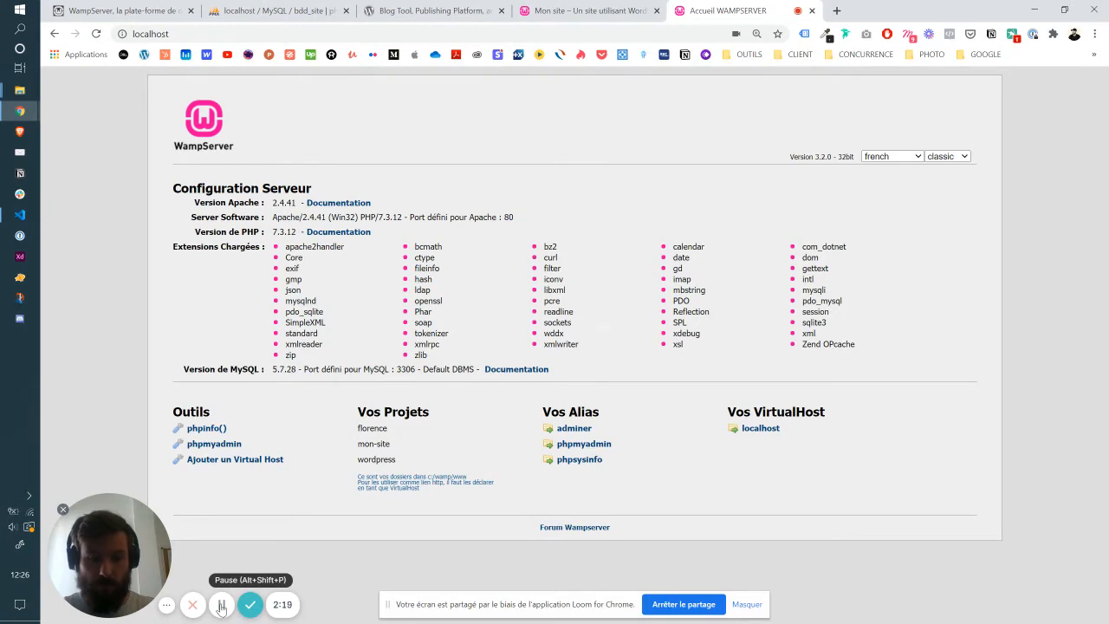
Step: Open localhost/projet in a new tab and continue the WordPress installer in Français
{"action": "left_click", "coordinate": [837, 12]}
{"action": "type", "text": "localhost"}
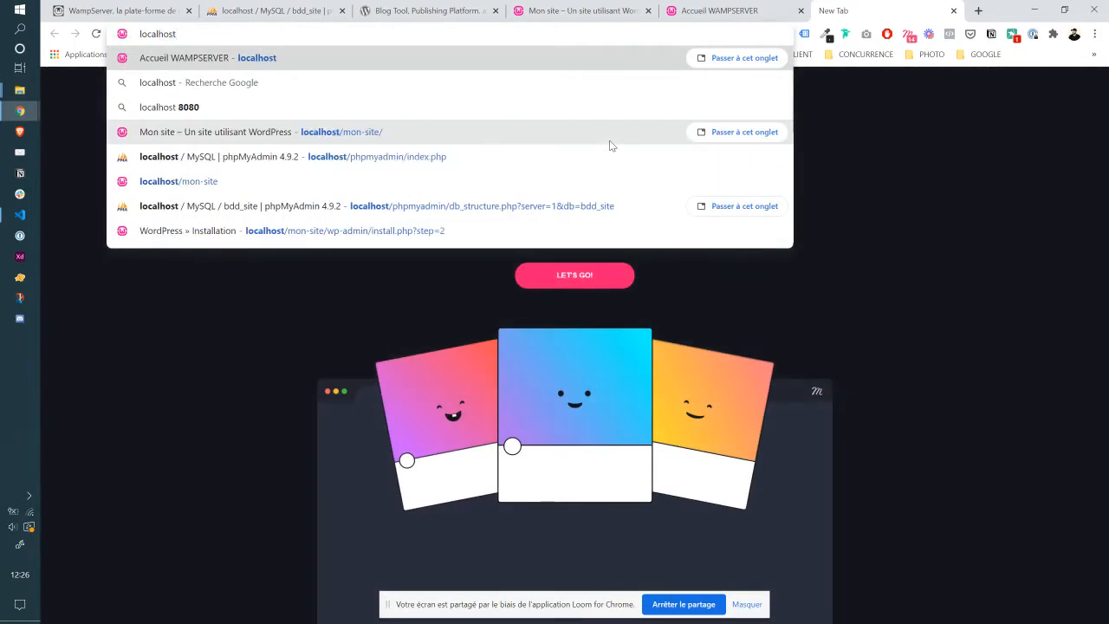
{"action": "type", "text": "/projet"}
{"action": "key", "text": "Return"}
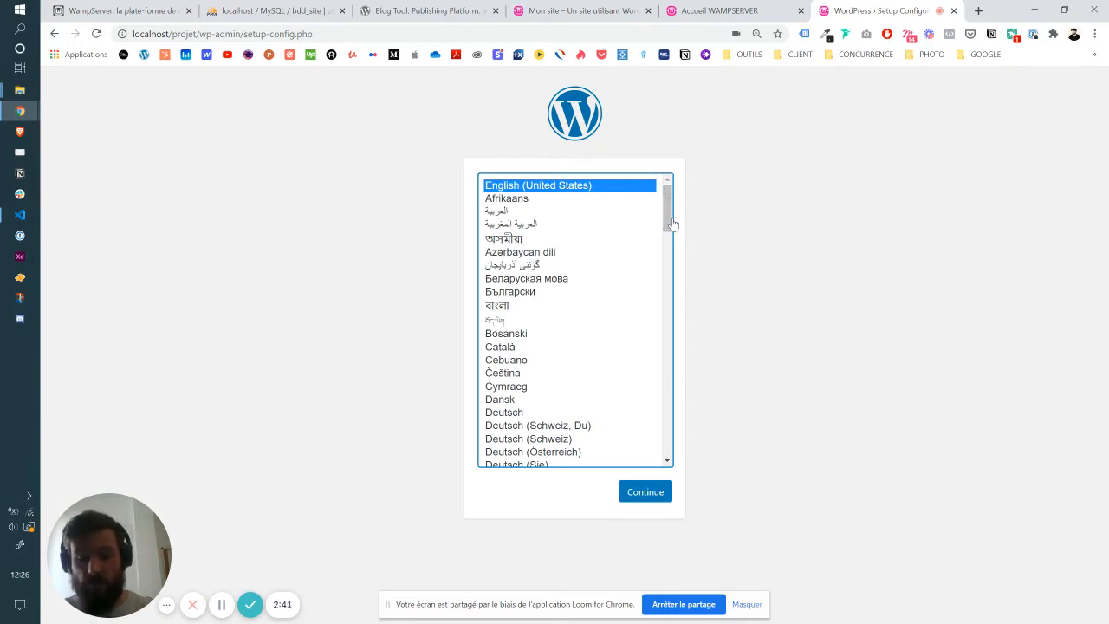
{"action": "key", "text": "f"}
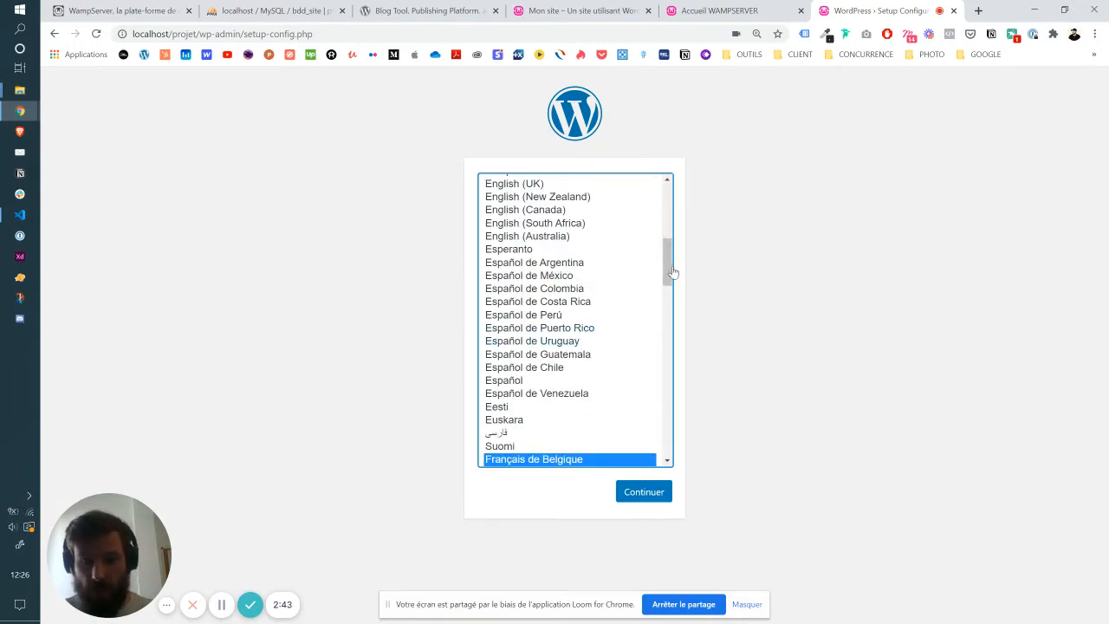
{"action": "scroll", "coordinate": [624, 346], "scroll_direction": "down", "scroll_amount": 2}
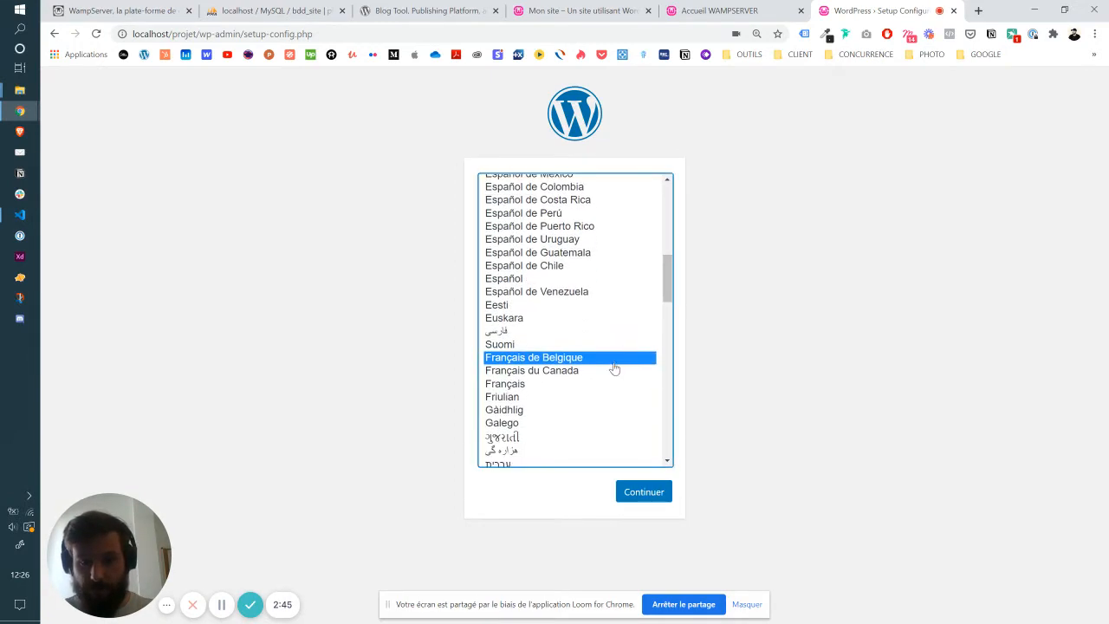
{"action": "left_click", "coordinate": [611, 384]}
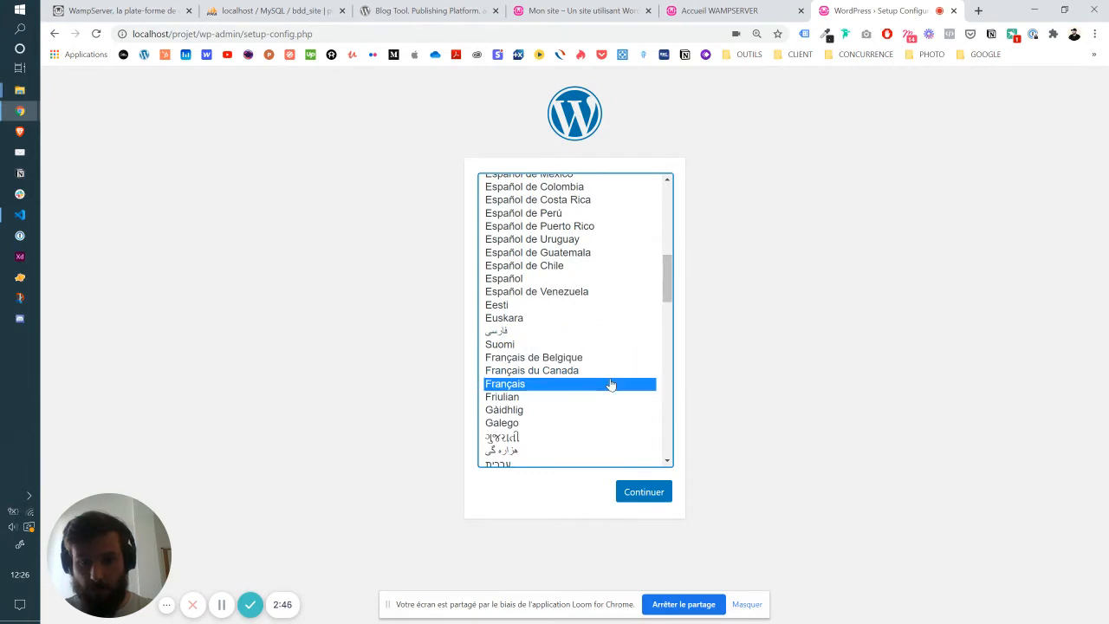
{"action": "left_click", "coordinate": [633, 494]}
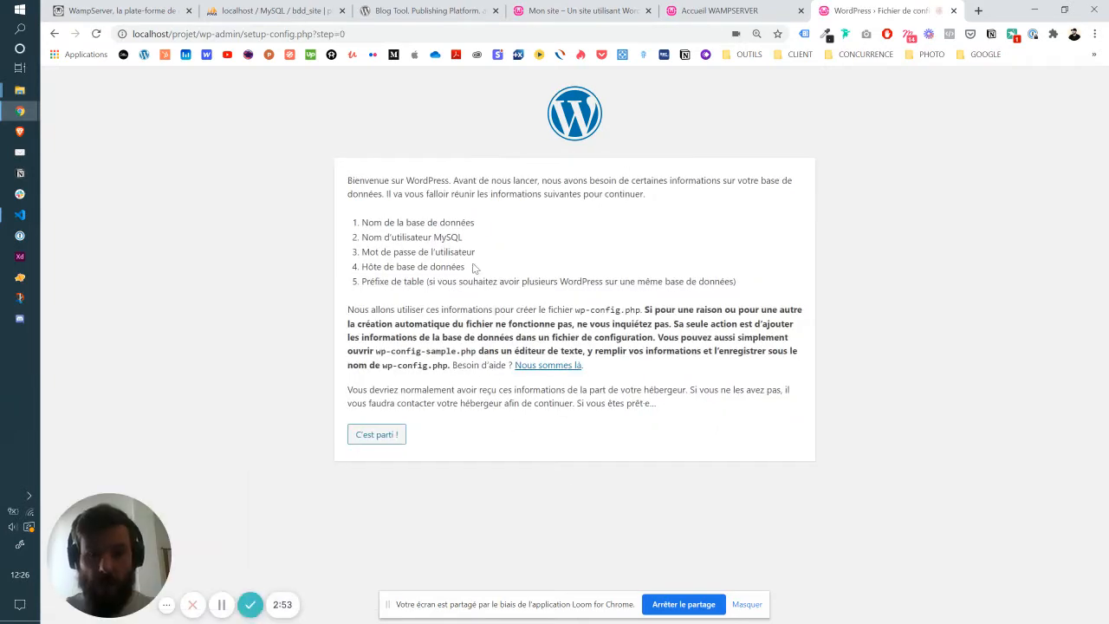
Step: Go past the welcome page with 'C'est parti !' and select the default database name wordpress
{"action": "left_click", "coordinate": [395, 435]}
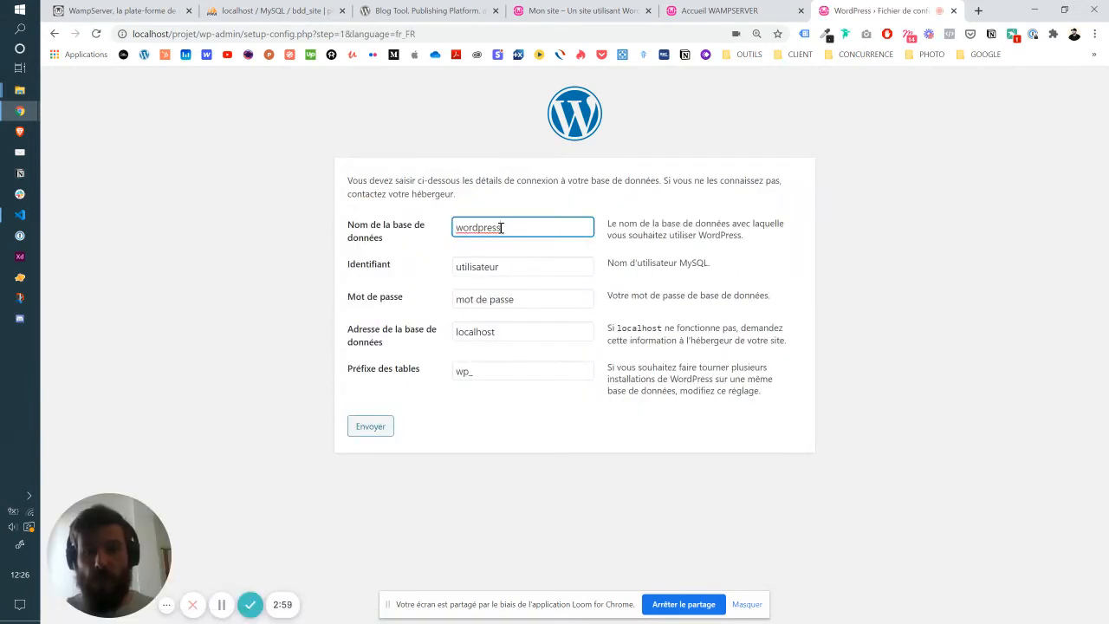
{"action": "left_click_drag", "start_coordinate": [501, 228], "coordinate": [415, 225]}
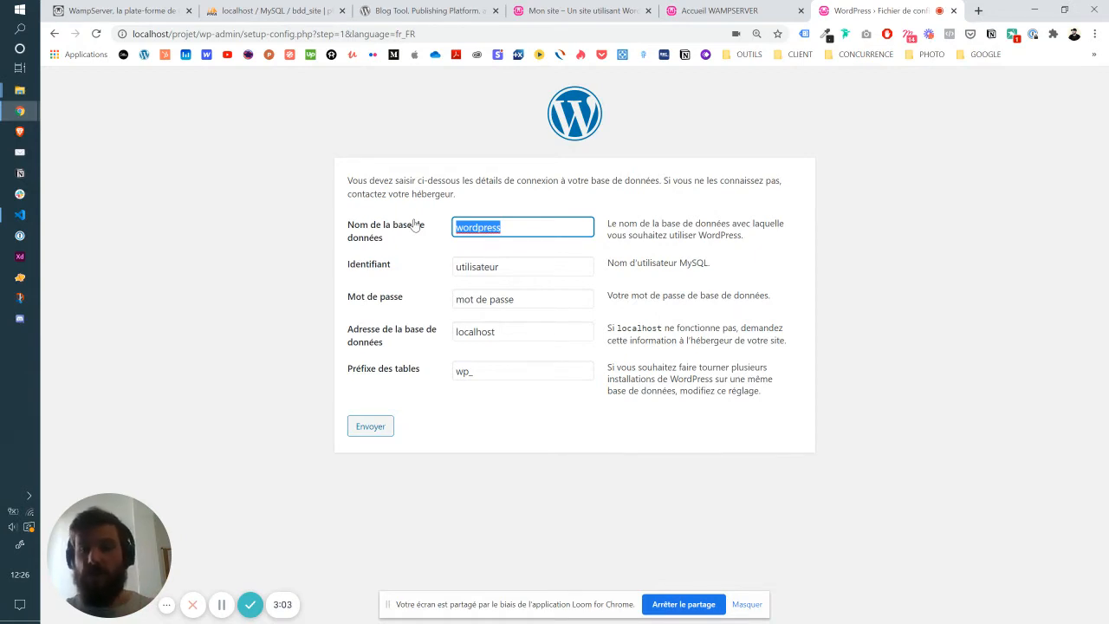
{"action": "left_click", "coordinate": [28, 496]}
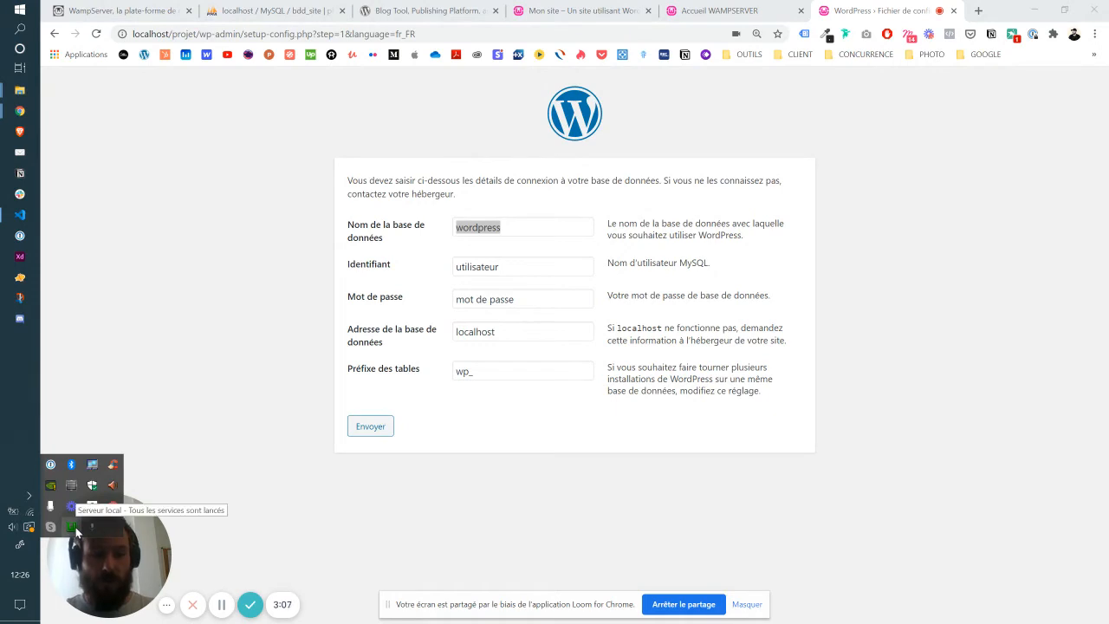
Step: Check the existing databases in phpMyAdmin, then start typing bdd_pro as the WordPress database name
{"action": "left_click", "coordinate": [73, 527]}
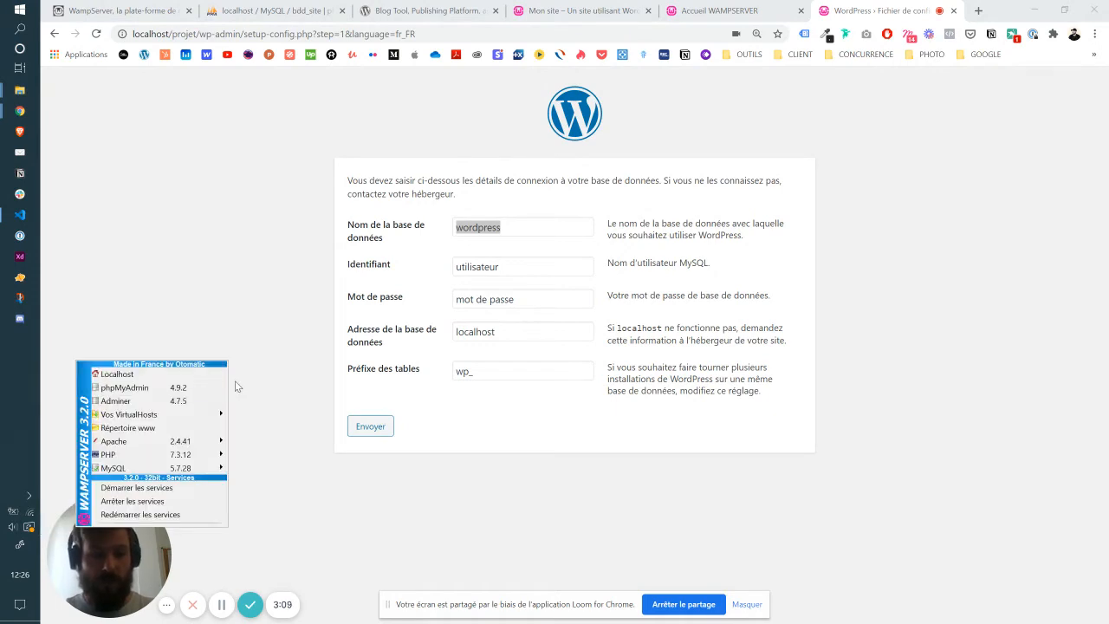
{"action": "left_click", "coordinate": [163, 389]}
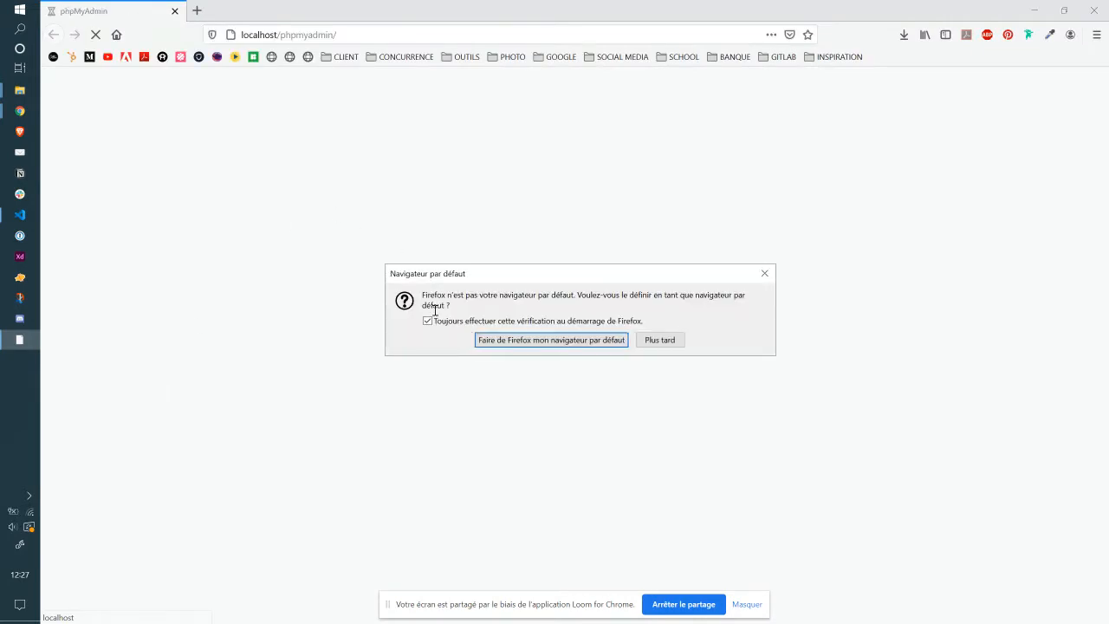
{"action": "key", "text": "Escape"}
{"action": "key", "text": "alt+Tab"}
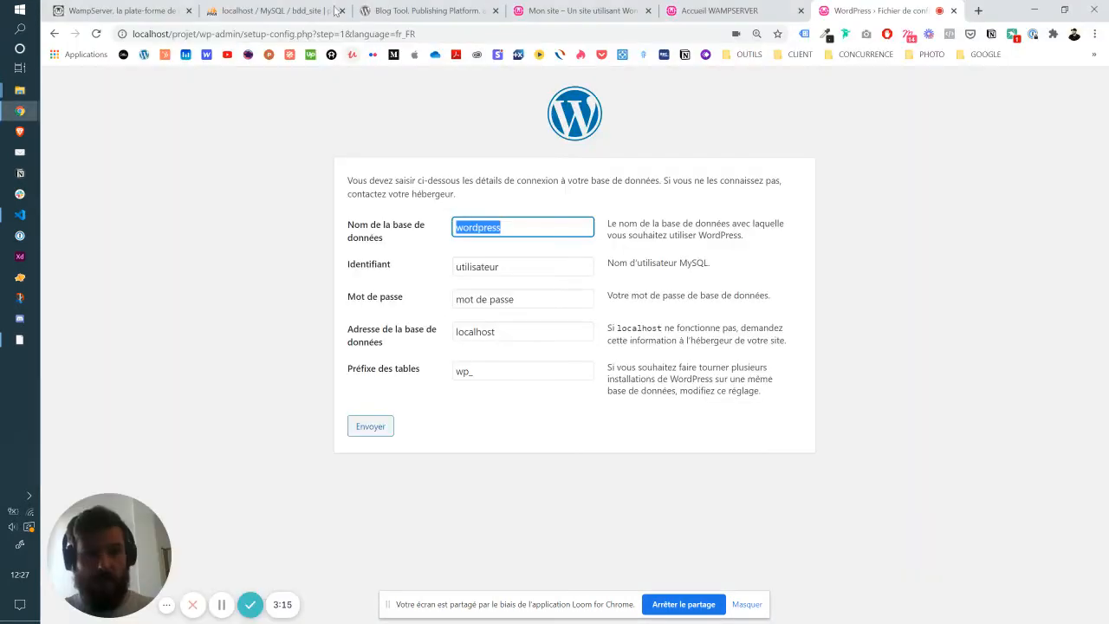
{"action": "left_click", "coordinate": [297, 10]}
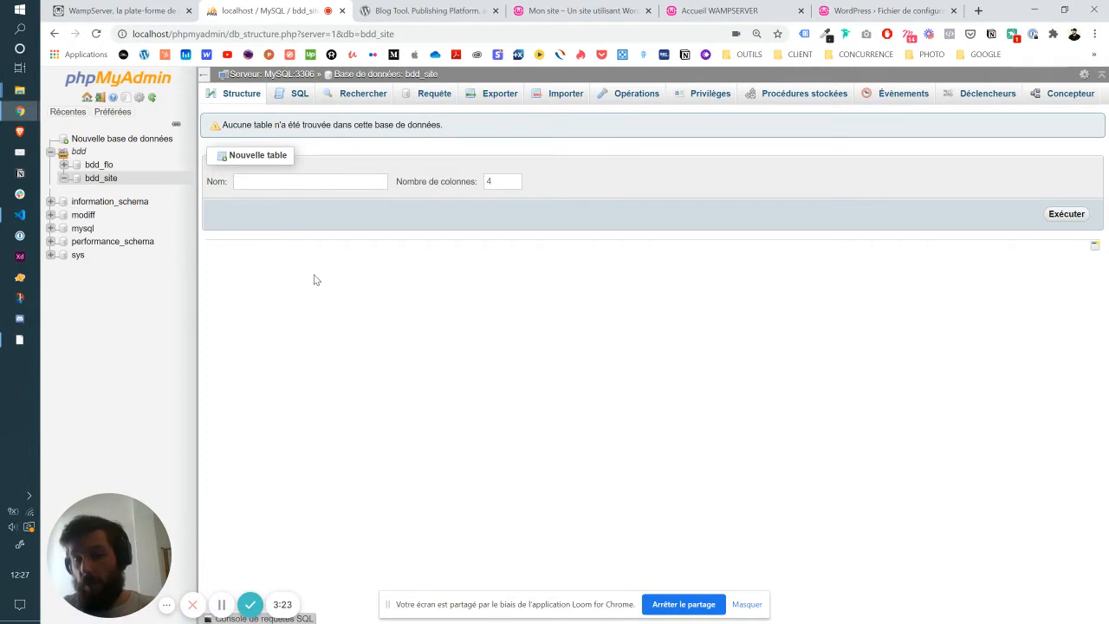
{"action": "left_click", "coordinate": [866, 10]}
{"action": "type", "text": "bdd"}
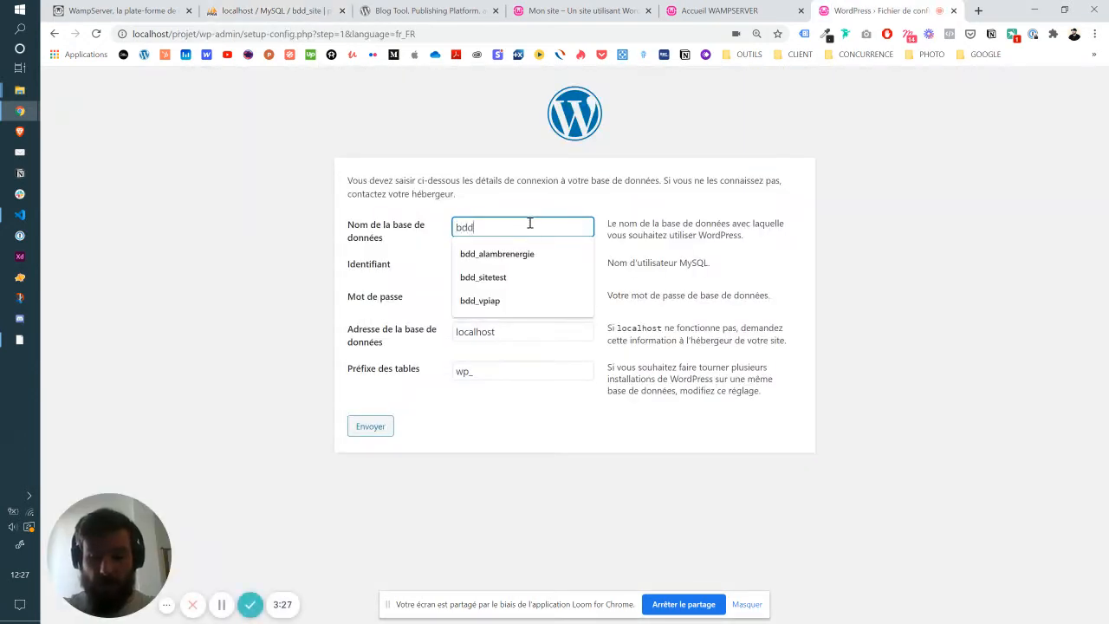
{"action": "type", "text": "_projet"}
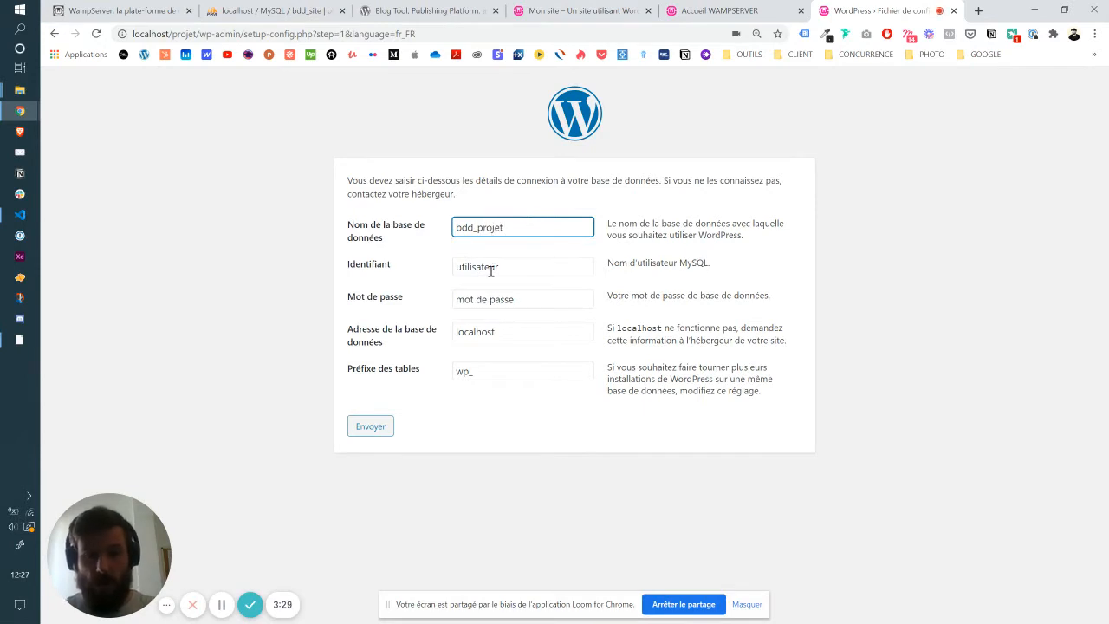
Step: Submit database bdd_projet, user root, empty password, host localhost, prefix wp_, then go back after the error
{"action": "key", "text": "Tab"}
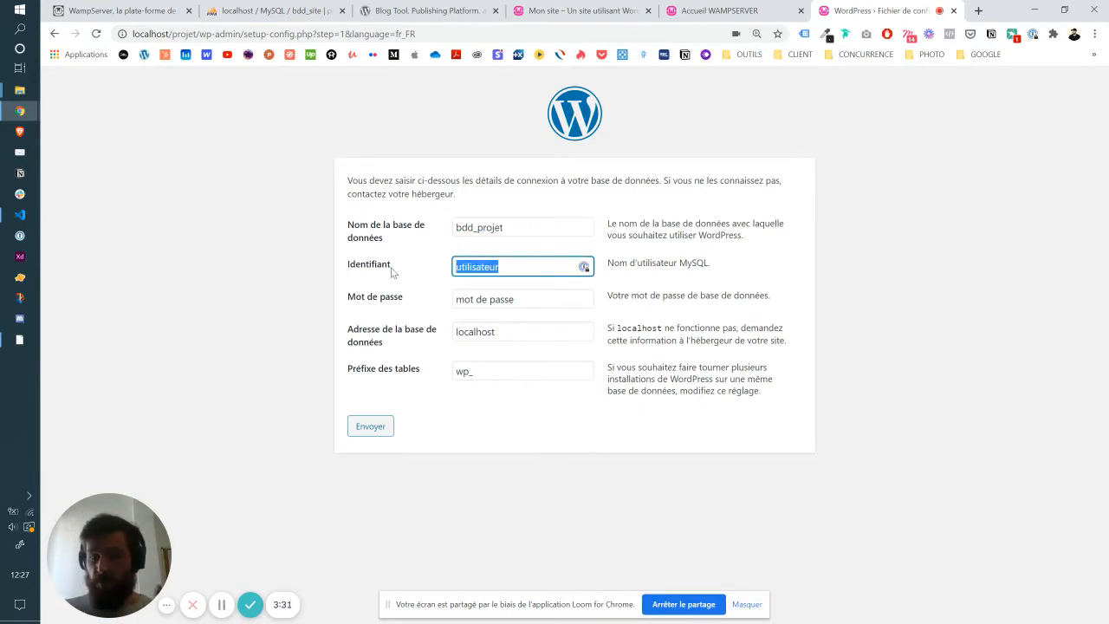
{"action": "type", "text": "root"}
{"action": "key", "text": "Tab"}
{"action": "key", "text": "BackSpace"}
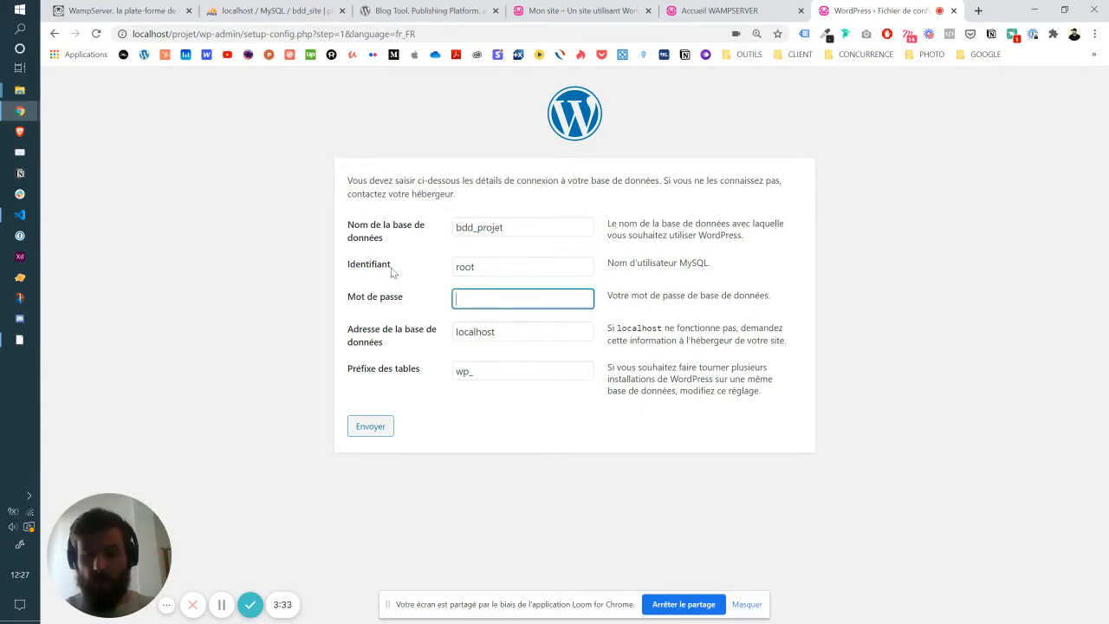
{"action": "key", "text": "Tab"}
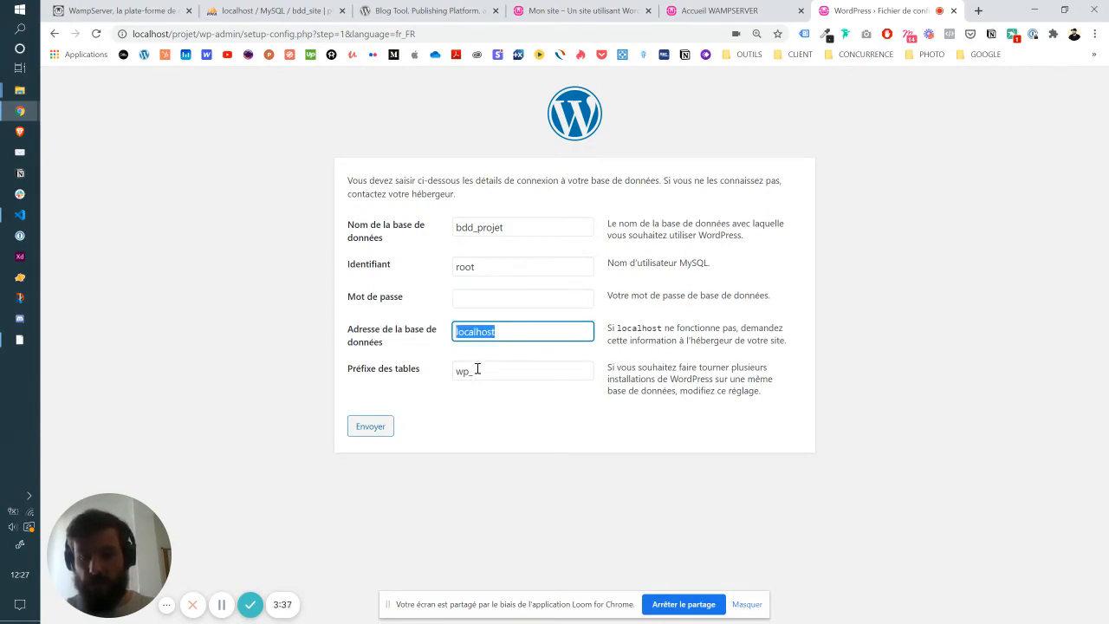
{"action": "left_click_drag", "start_coordinate": [483, 371], "coordinate": [393, 380]}
{"action": "left_click", "coordinate": [465, 420]}
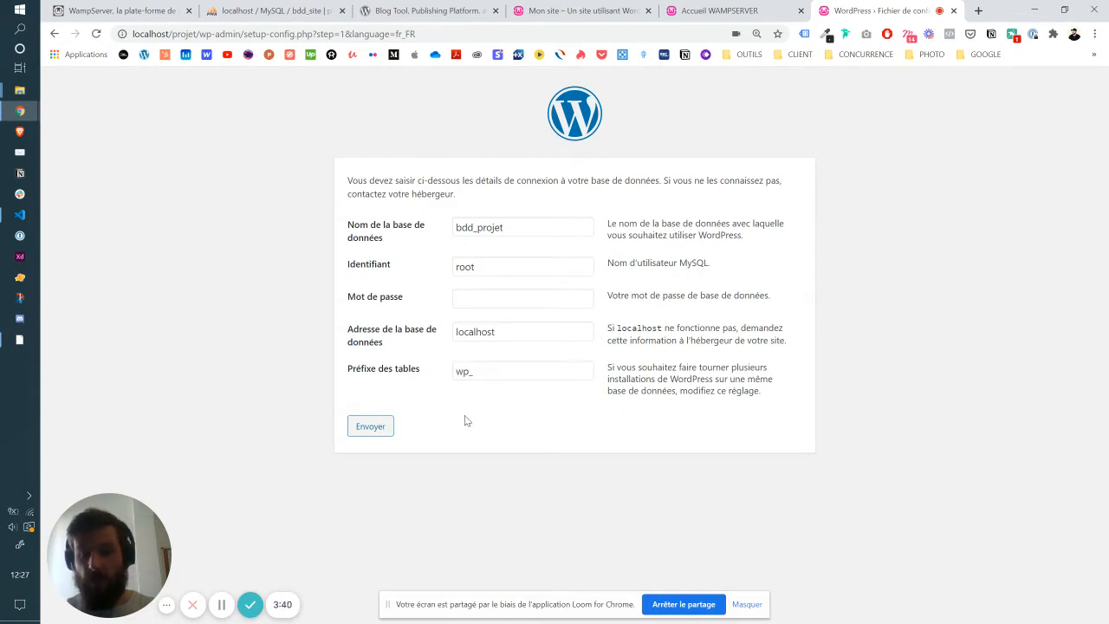
{"action": "left_click", "coordinate": [369, 426]}
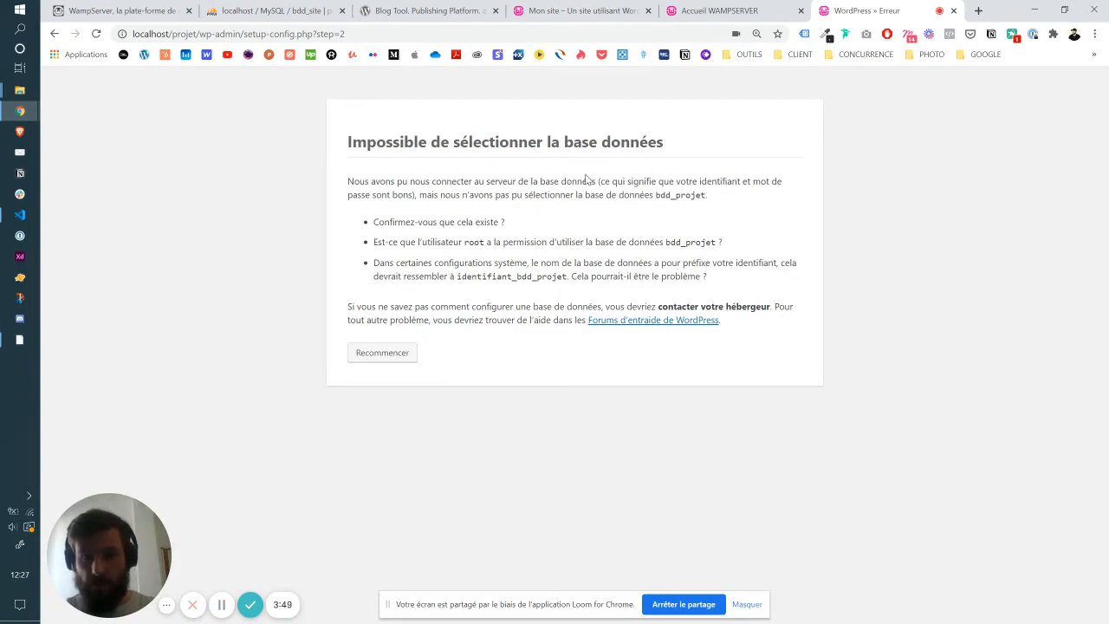
{"action": "left_click", "coordinate": [379, 354]}
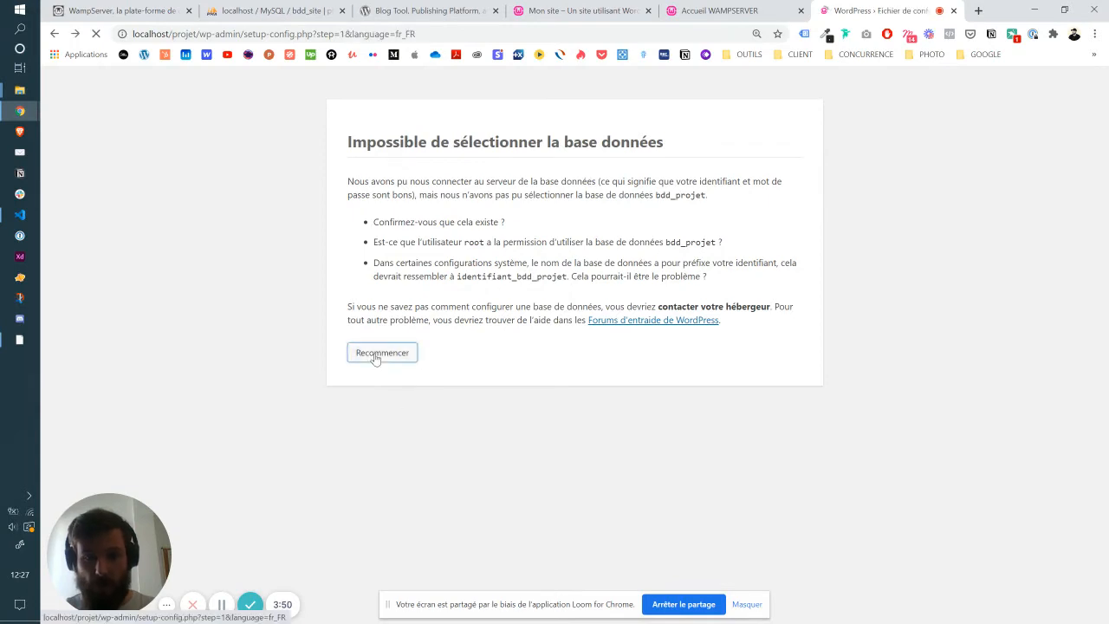
Step: Resubmit the connection form with the database password filled in, then close the error tab
{"action": "left_click", "coordinate": [387, 303]}
{"action": "key", "text": "ctrl+a"}
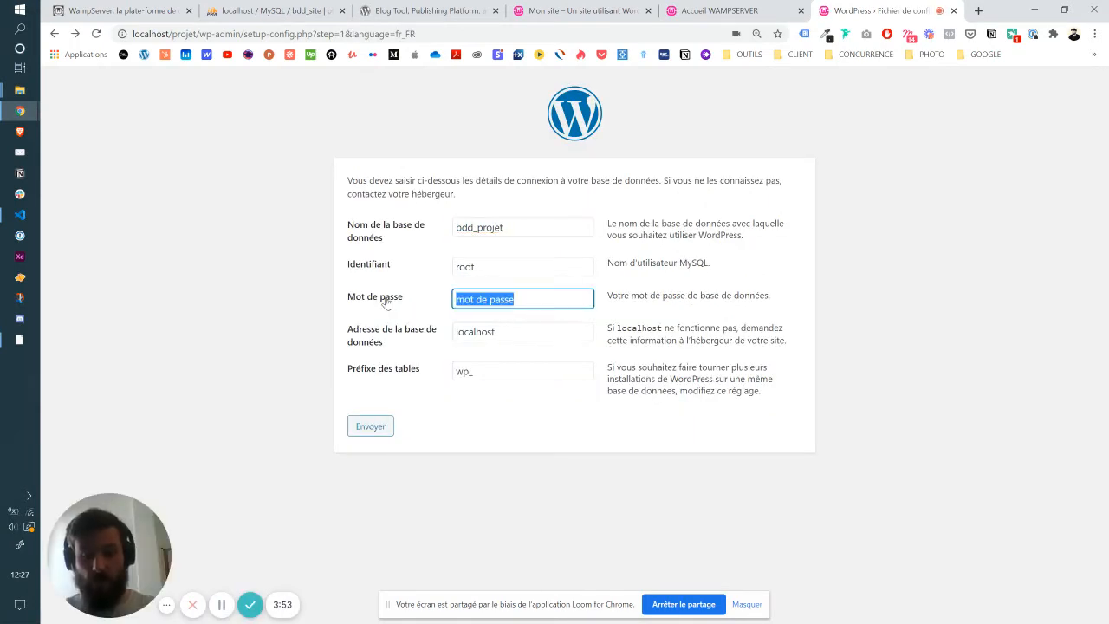
{"action": "type", "text": "root"}
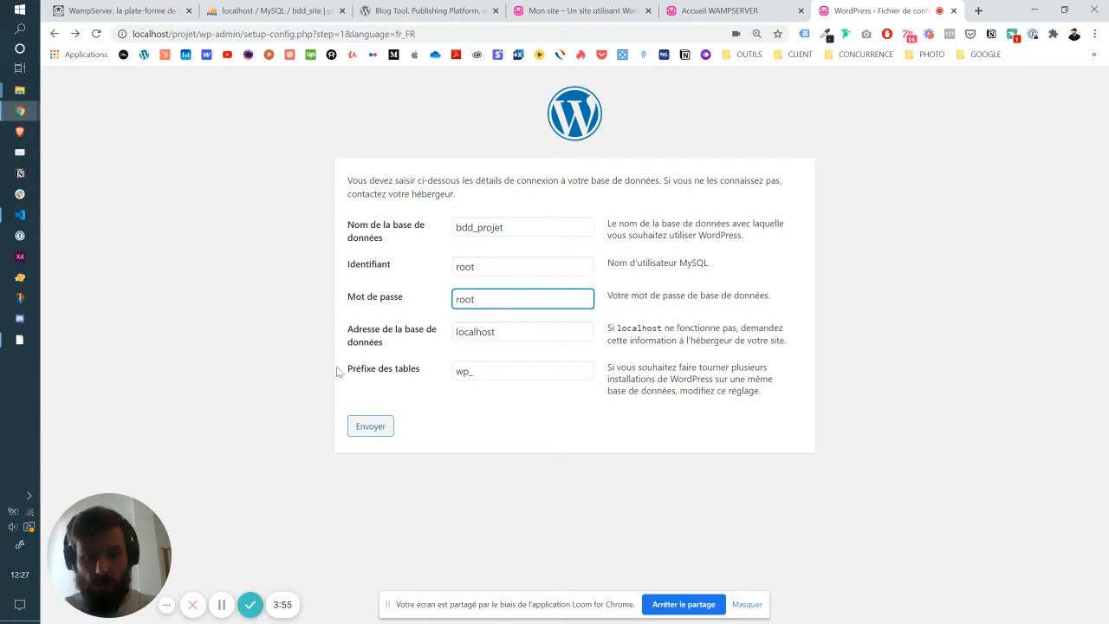
{"action": "left_click", "coordinate": [370, 426]}
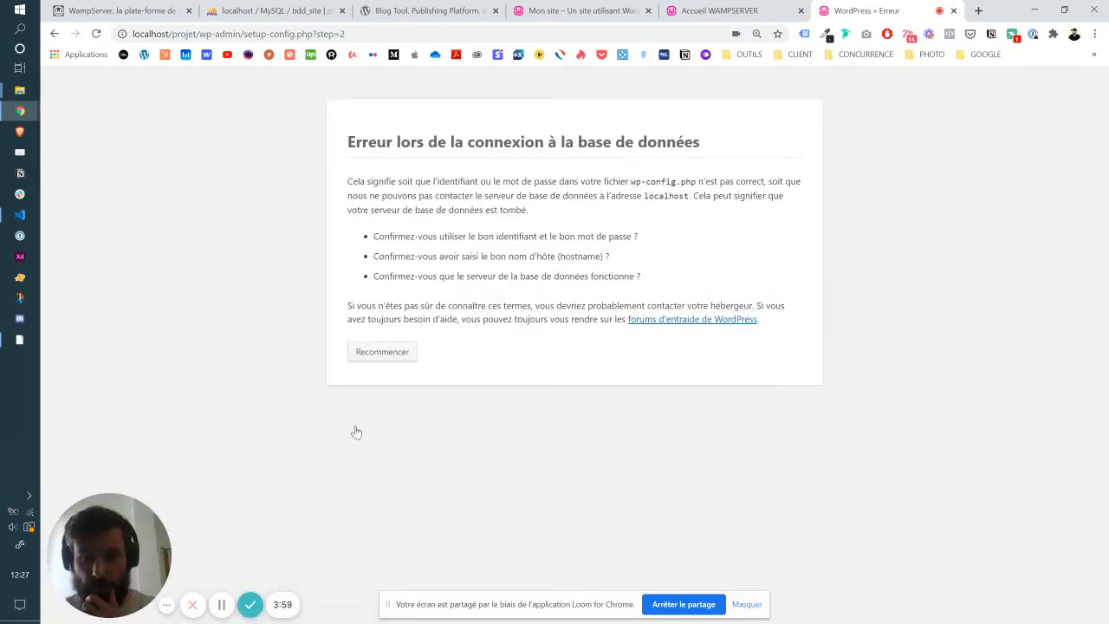
{"action": "left_click", "coordinate": [221, 607]}
{"action": "left_click", "coordinate": [221, 606]}
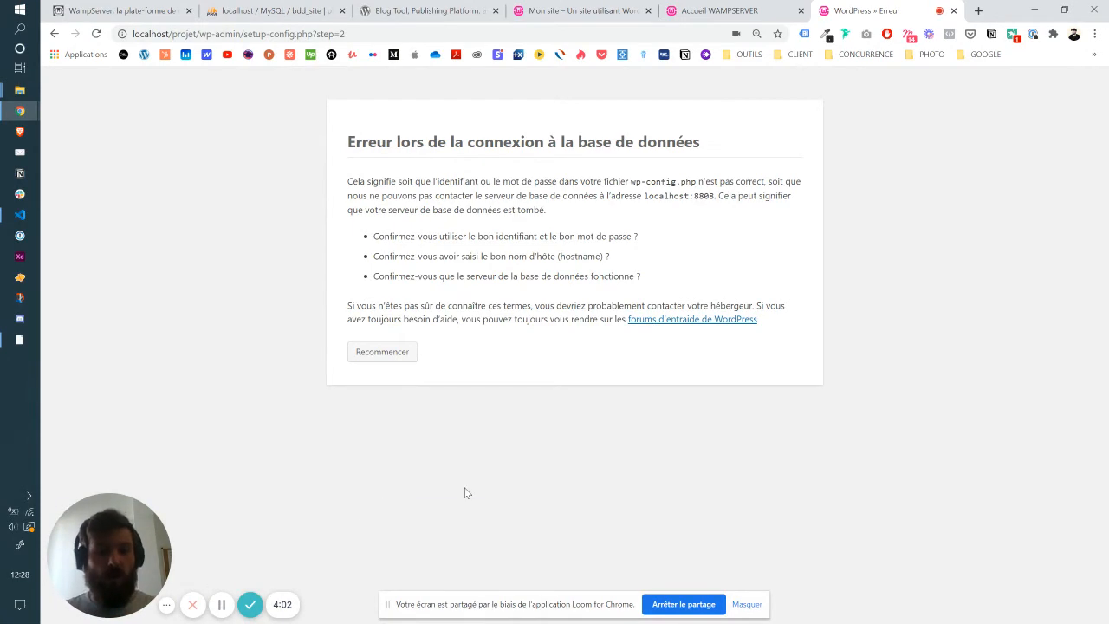
{"action": "left_click", "coordinate": [954, 11]}
Step: Bring up phpMyAdmin's database list and check the WampServer tray menu
{"action": "left_click", "coordinate": [245, 8]}
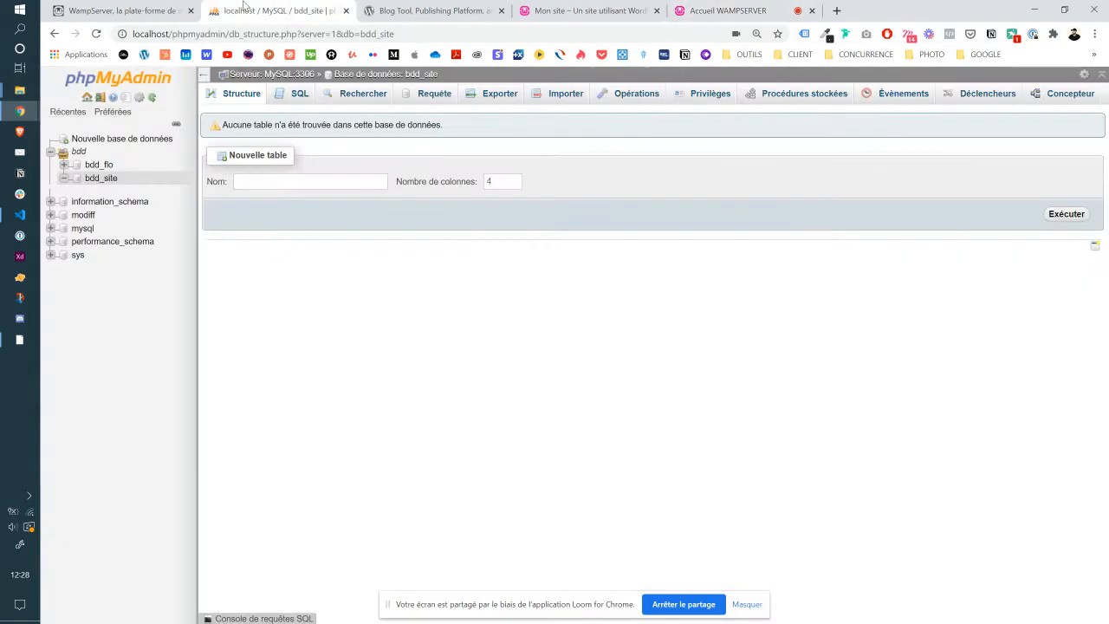
{"action": "left_click", "coordinate": [130, 139]}
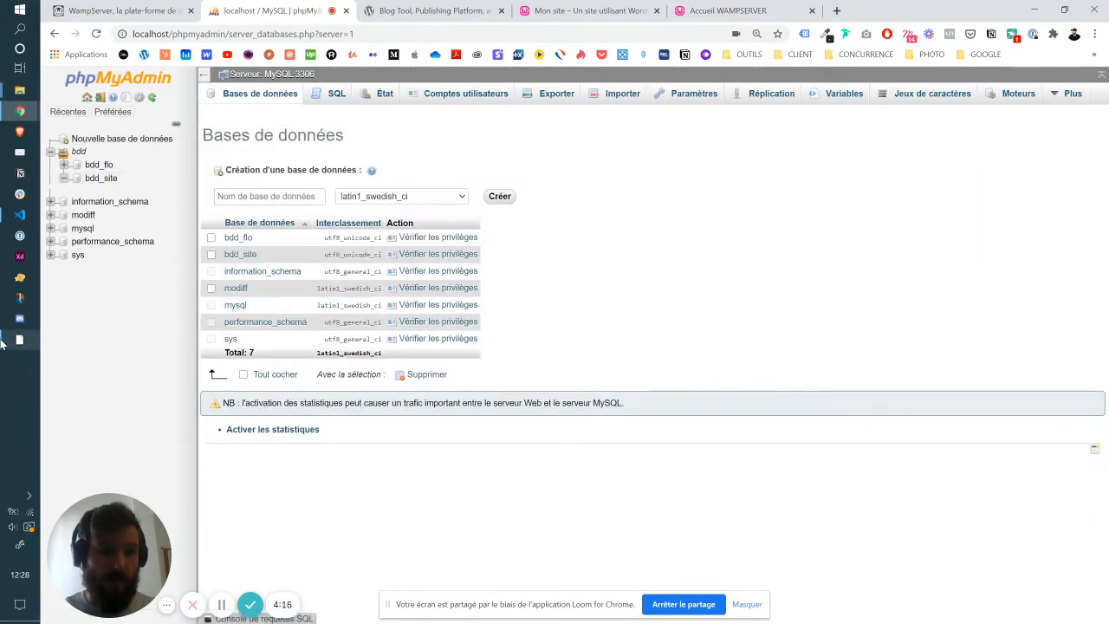
{"action": "left_click", "coordinate": [29, 496]}
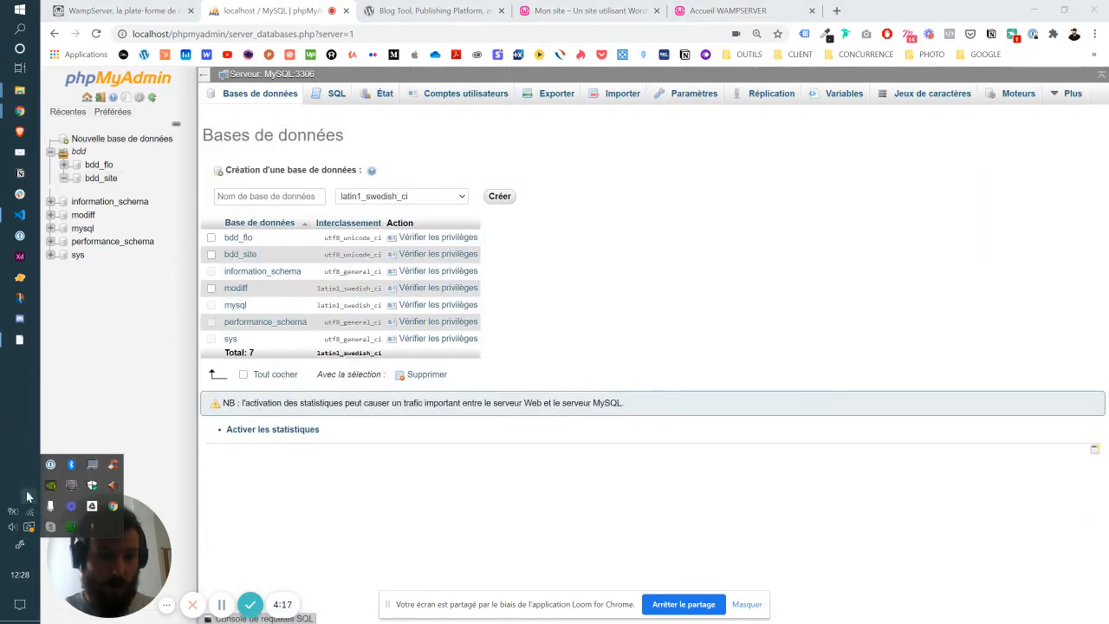
{"action": "left_click", "coordinate": [71, 526]}
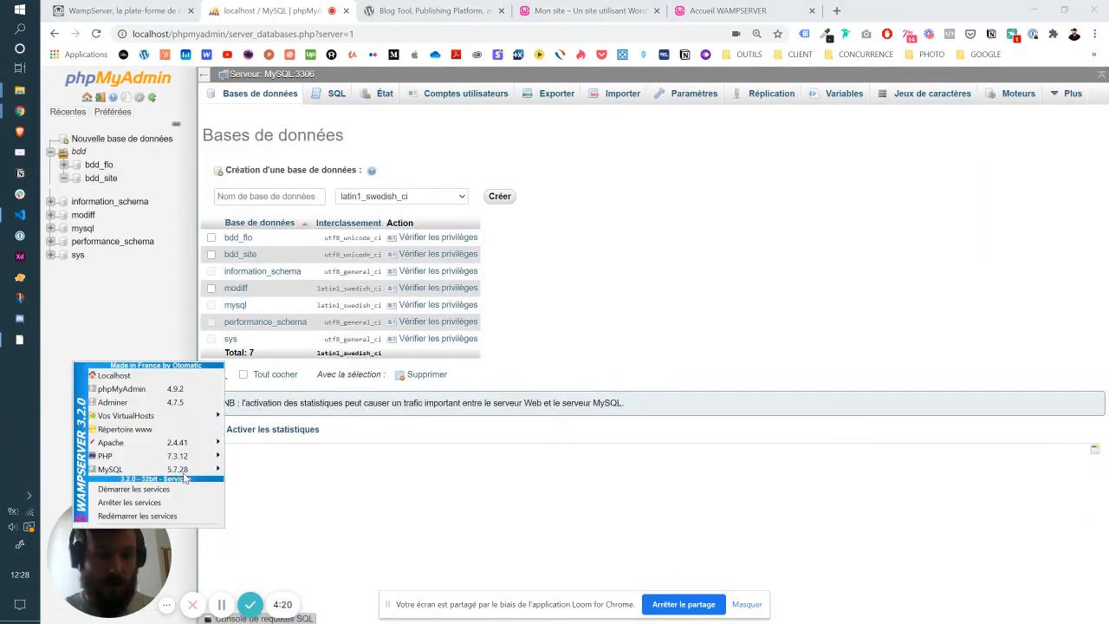
{"action": "left_click", "coordinate": [116, 309]}
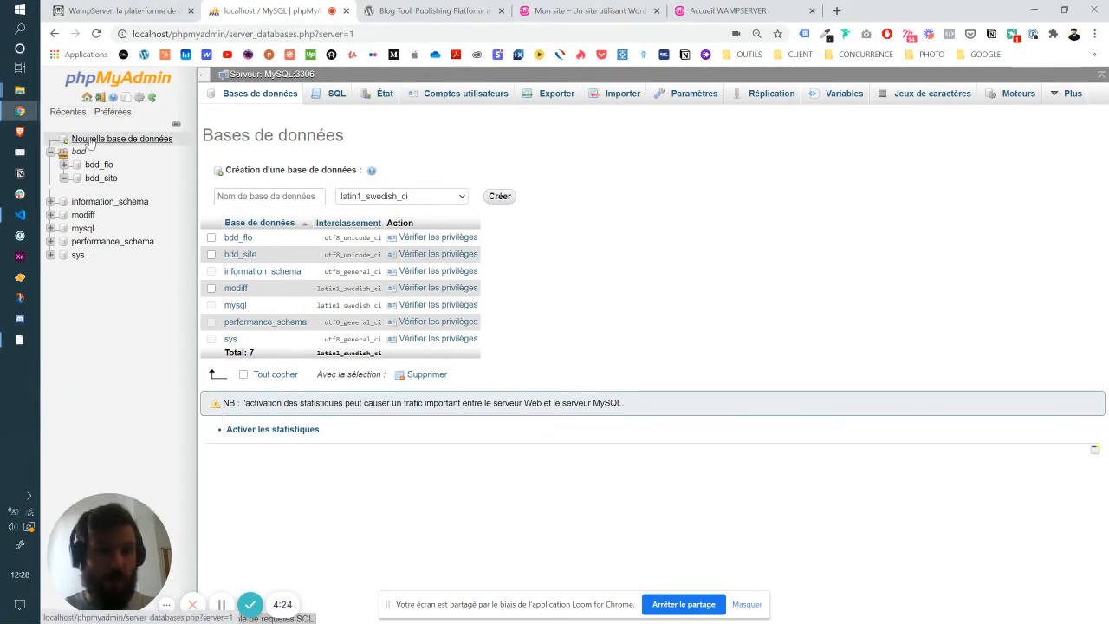
Step: Create a database named bdd_projet with utf8_unicode_ci collation
{"action": "left_click", "coordinate": [242, 195]}
{"action": "type", "text": "bdd_projet"}
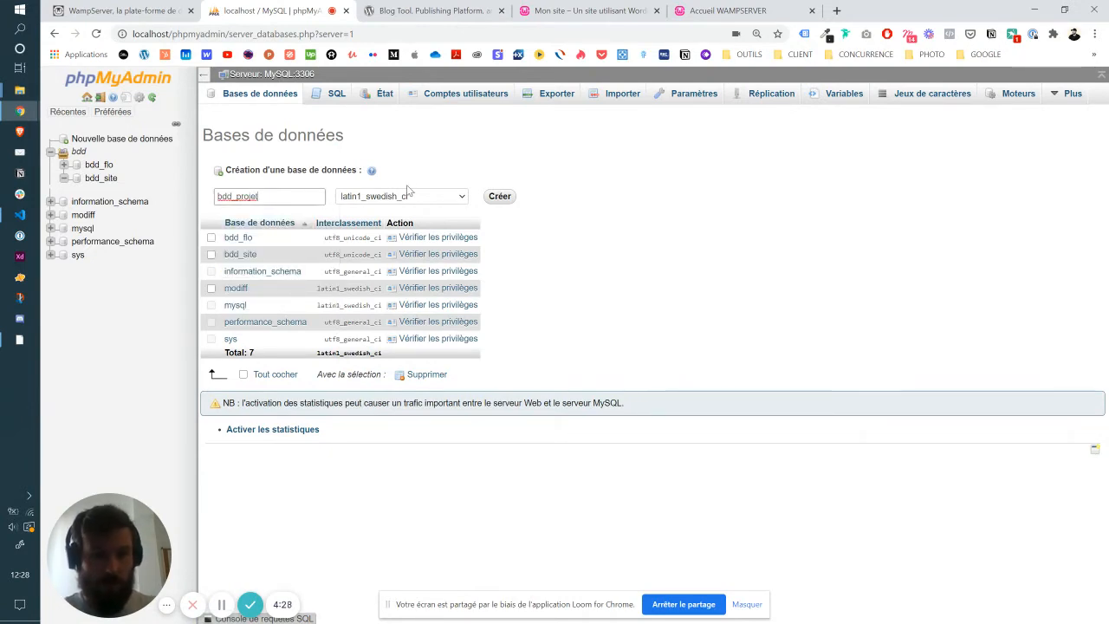
{"action": "left_click", "coordinate": [457, 198]}
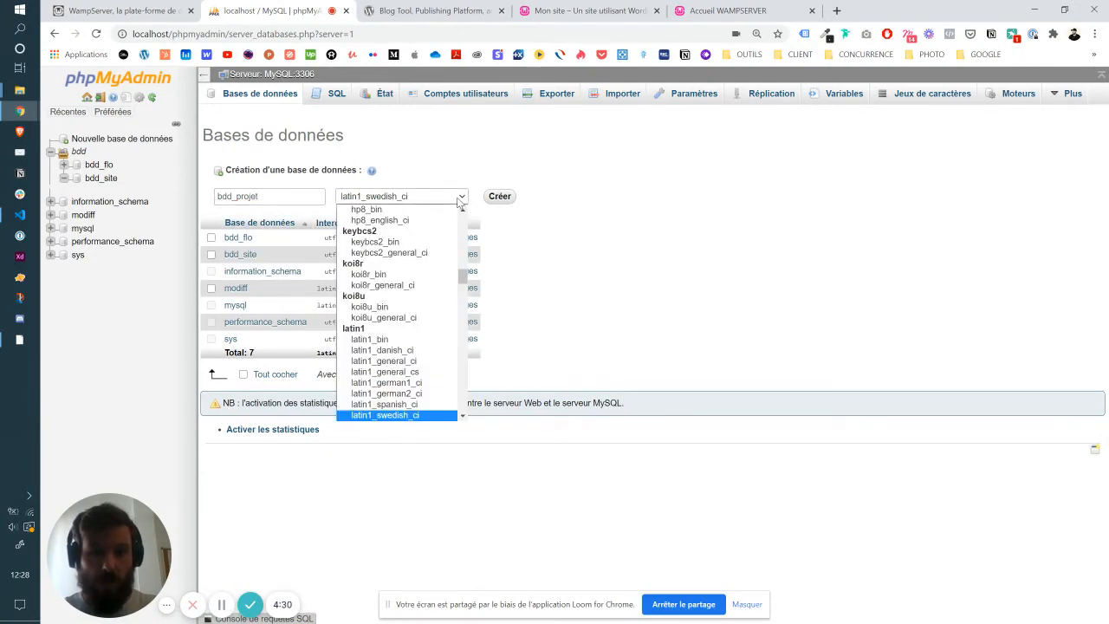
{"action": "left_click_drag", "start_coordinate": [464, 278], "coordinate": [464, 388]}
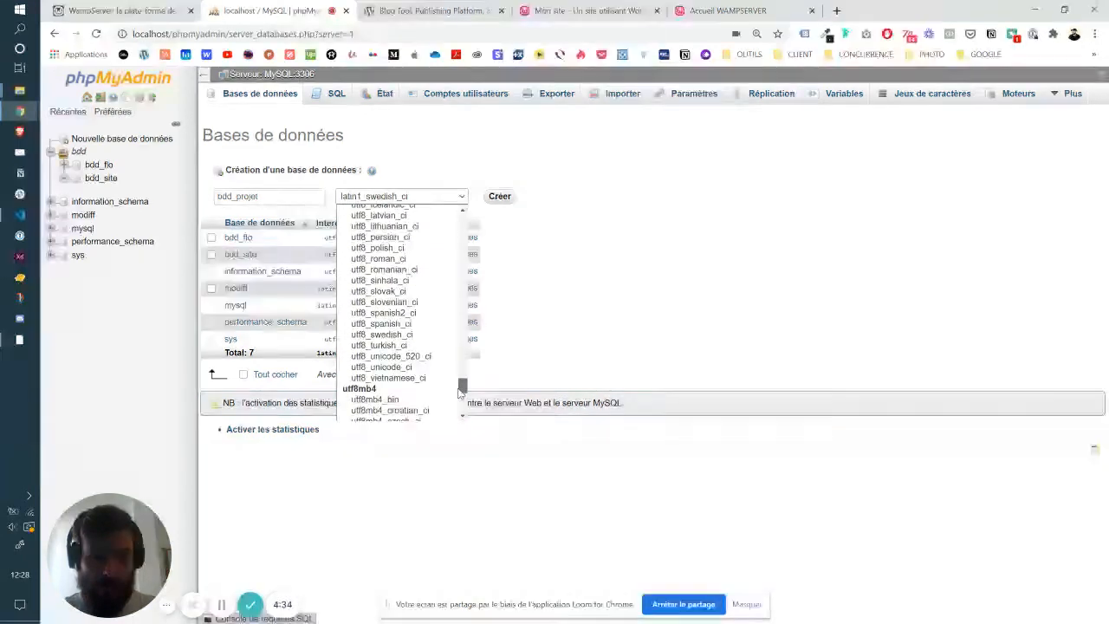
{"action": "left_click", "coordinate": [395, 367]}
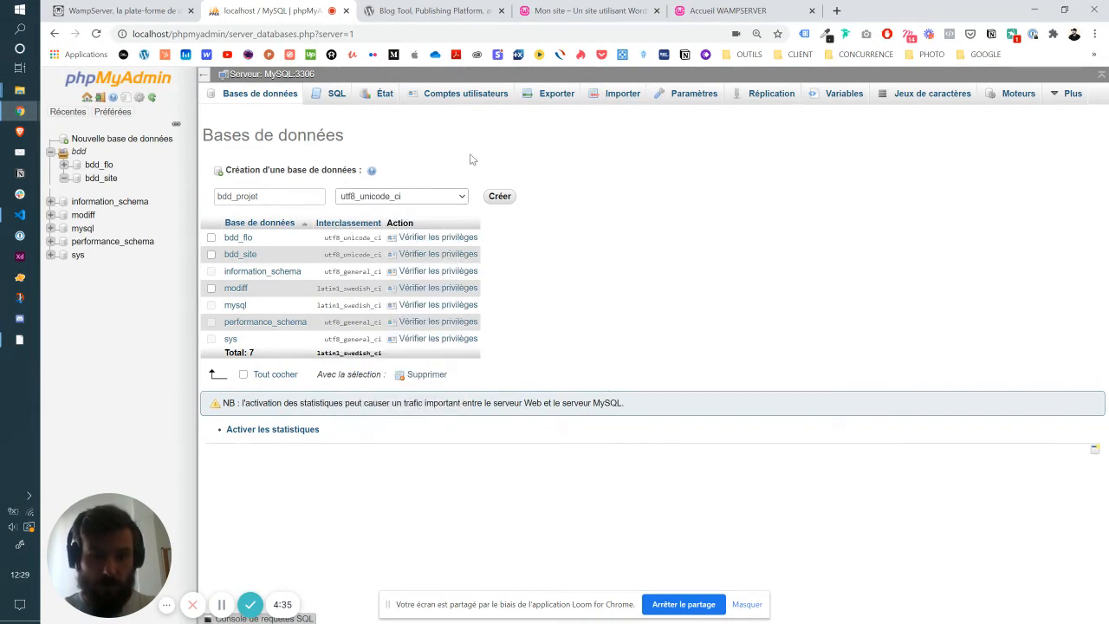
{"action": "left_click", "coordinate": [506, 199]}
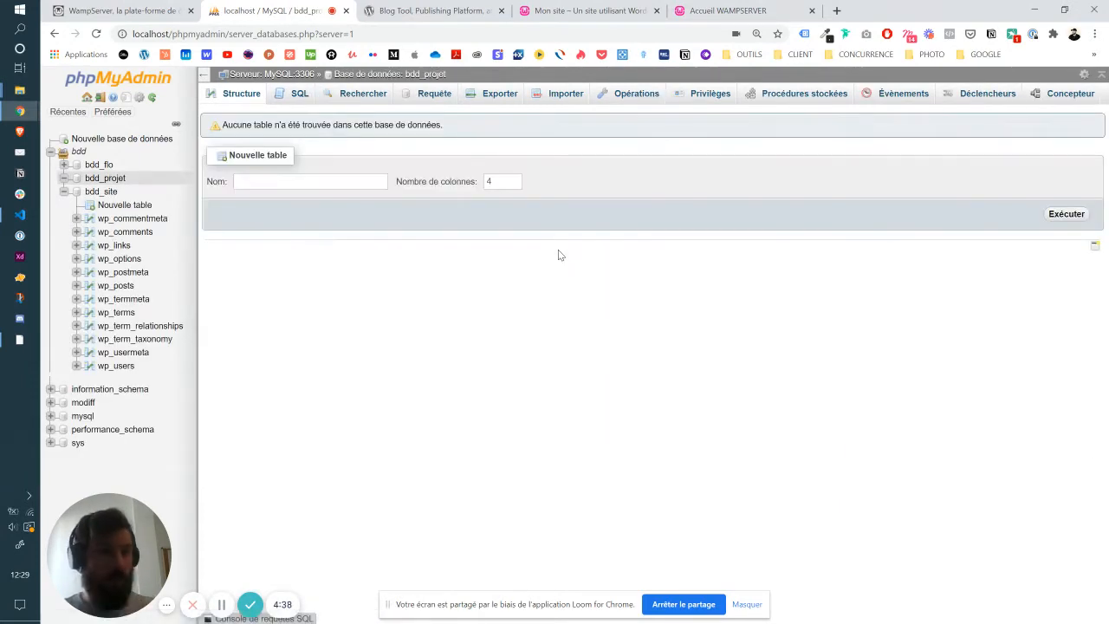
{"action": "left_click", "coordinate": [63, 191]}
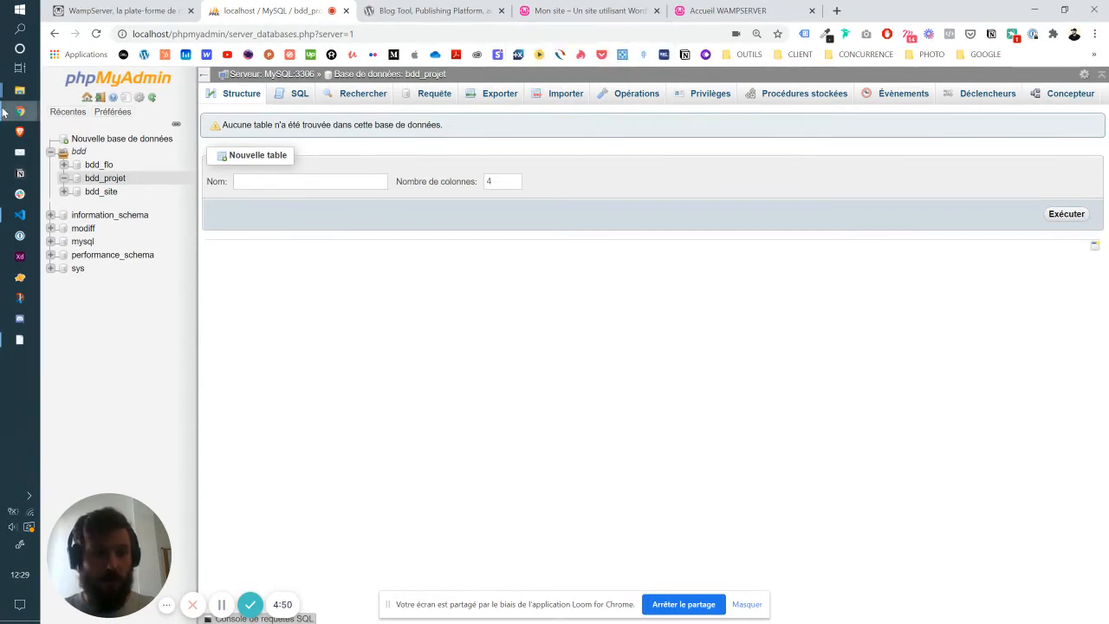
Step: Open the projet folder and open wp-config-sample.php with Bloc-notes
{"action": "mouse_move", "coordinate": [12, 99]}
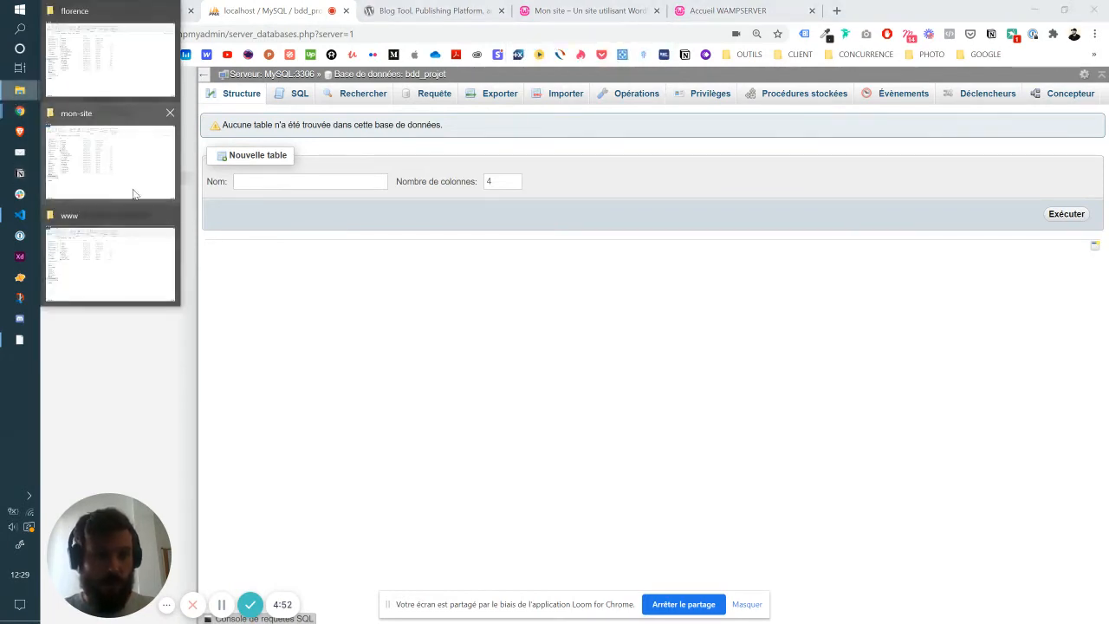
{"action": "left_click", "coordinate": [127, 242]}
{"action": "double_click", "coordinate": [250, 170]}
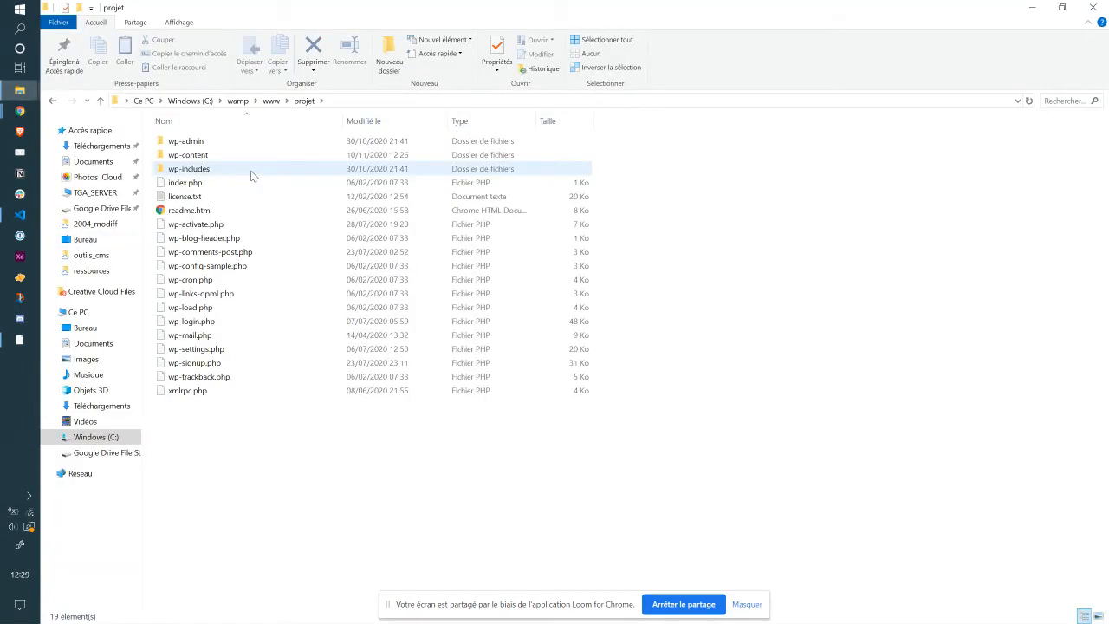
{"action": "left_click", "coordinate": [228, 274]}
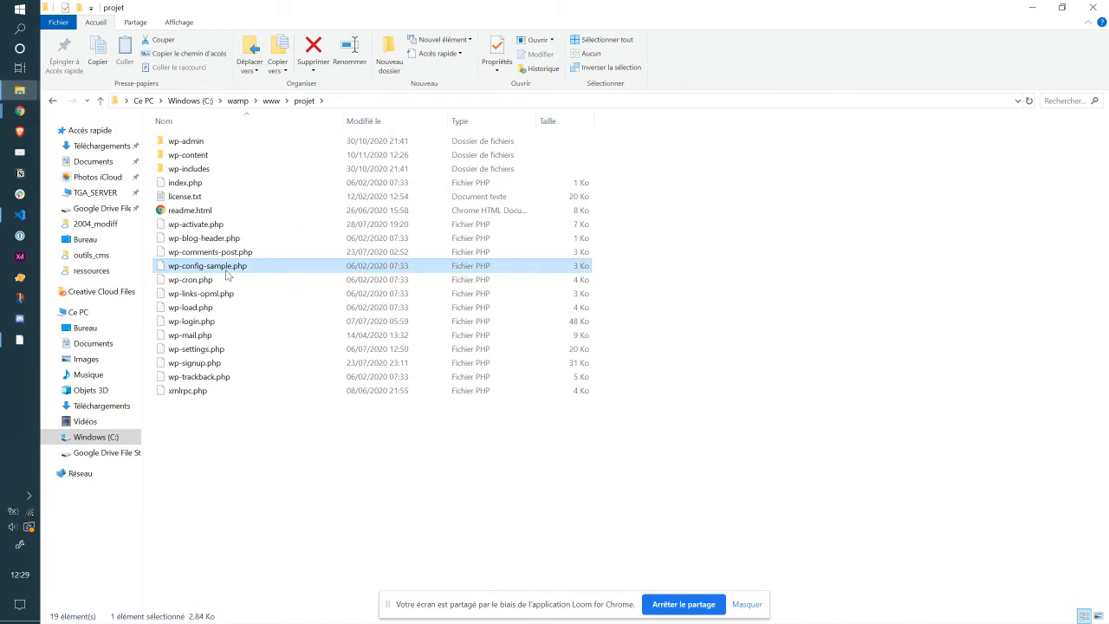
{"action": "right_click", "coordinate": [229, 270]}
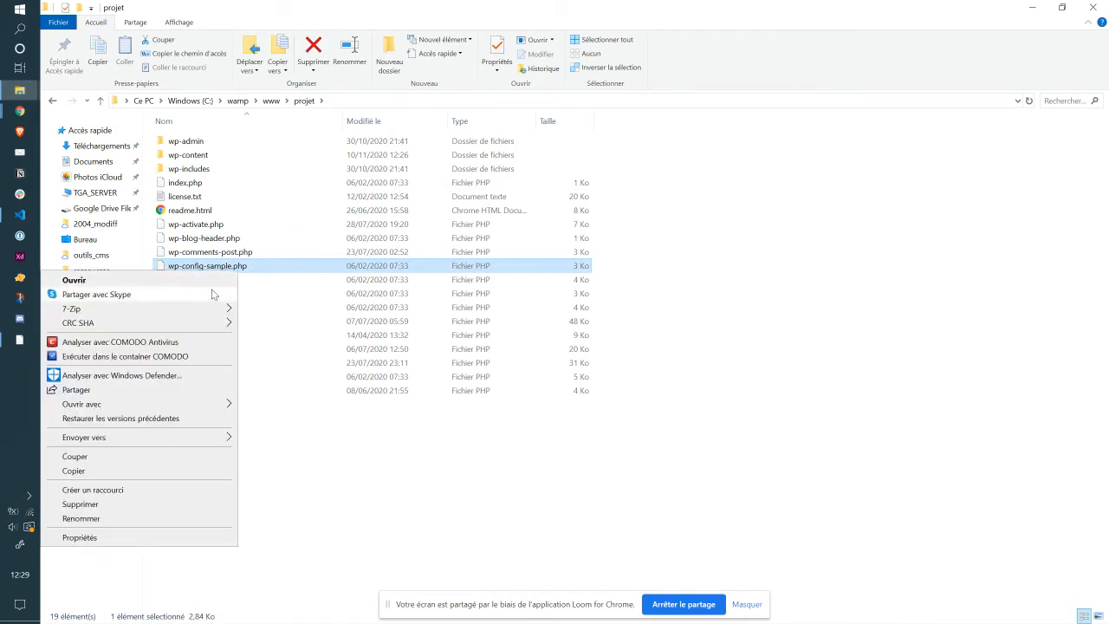
{"action": "mouse_move", "coordinate": [197, 402]}
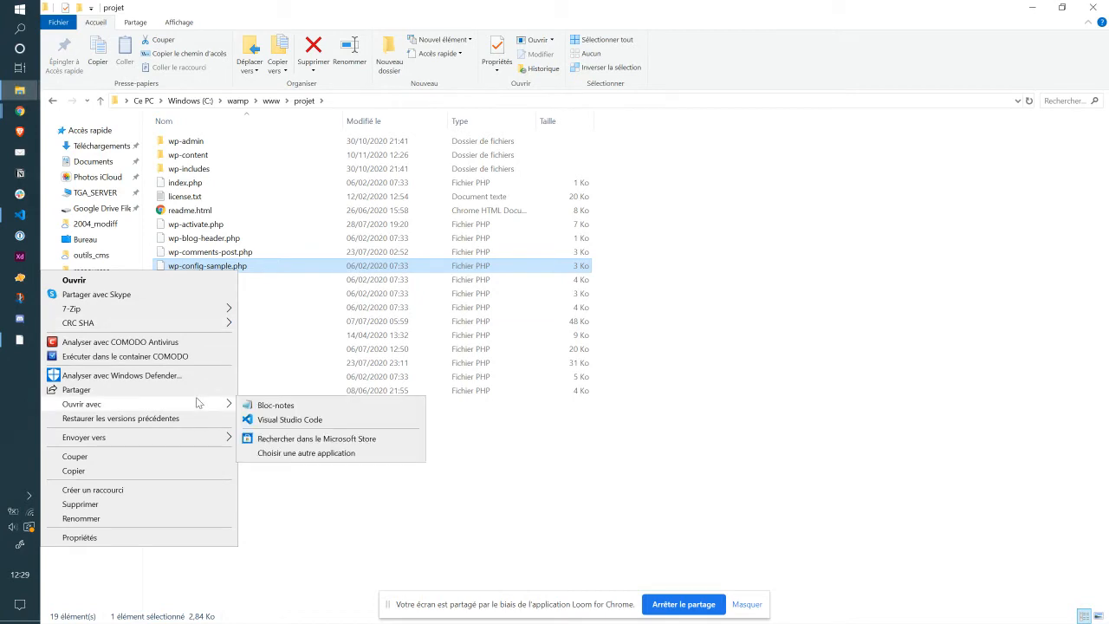
{"action": "left_click", "coordinate": [275, 405]}
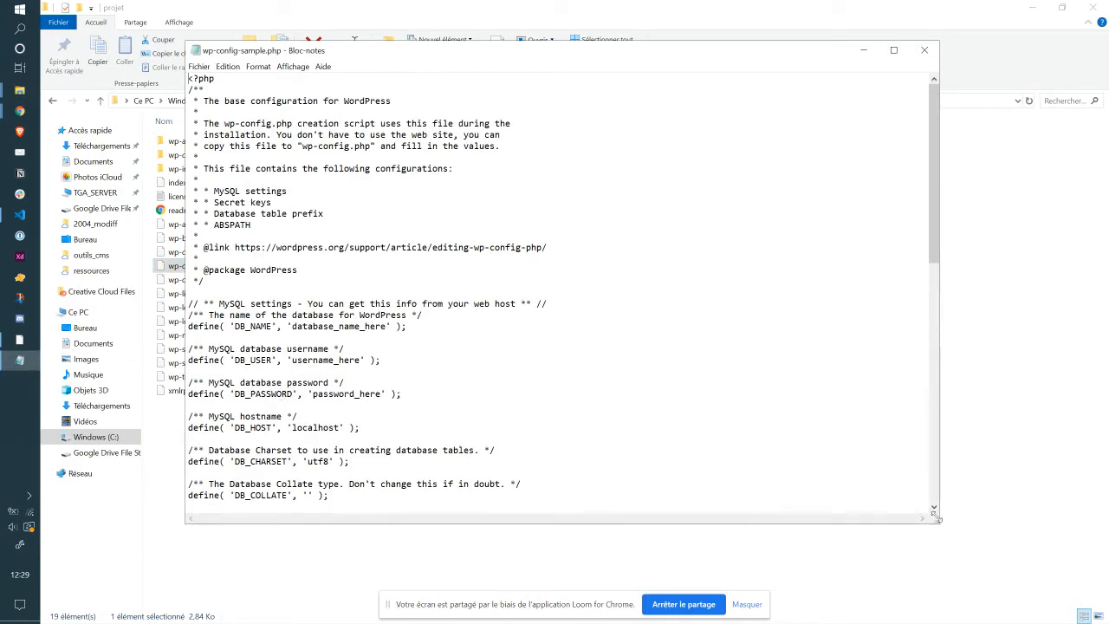
Step: Set the database name to bdd_projet and the user to root, and leave the password empty
{"action": "left_click_drag", "start_coordinate": [938, 522], "coordinate": [974, 568]}
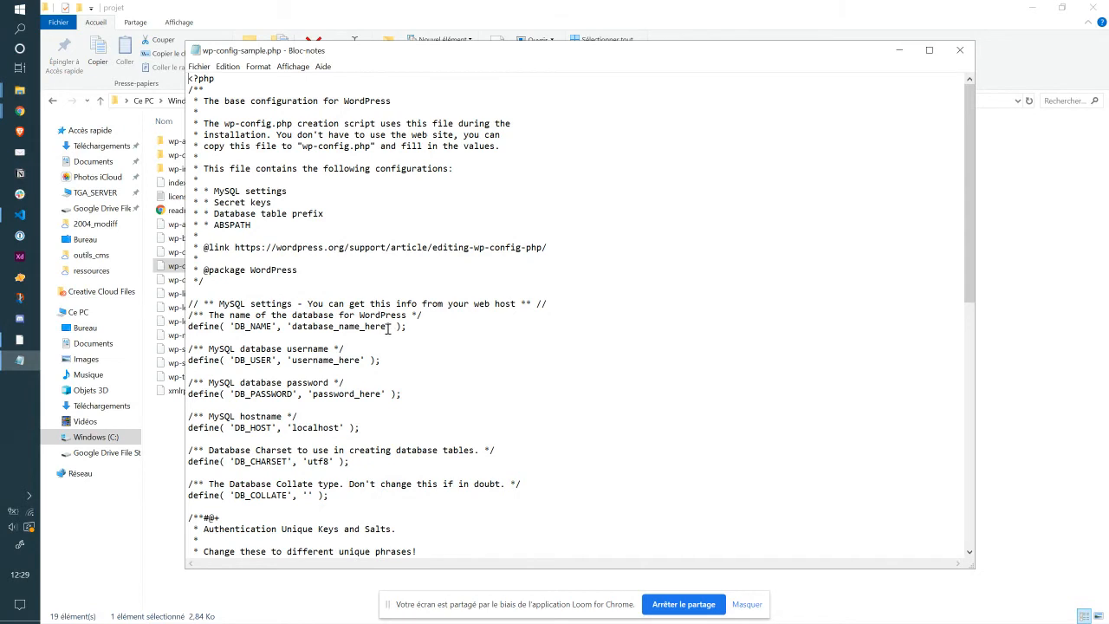
{"action": "left_click_drag", "start_coordinate": [387, 326], "coordinate": [292, 330]}
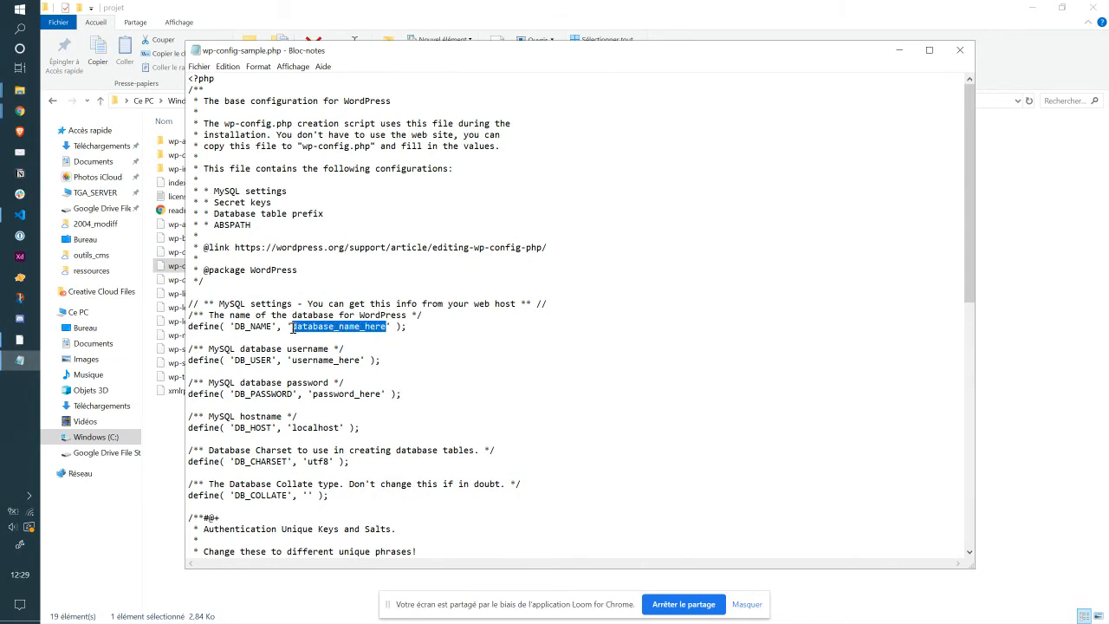
{"action": "type", "text": "bdd_projet"}
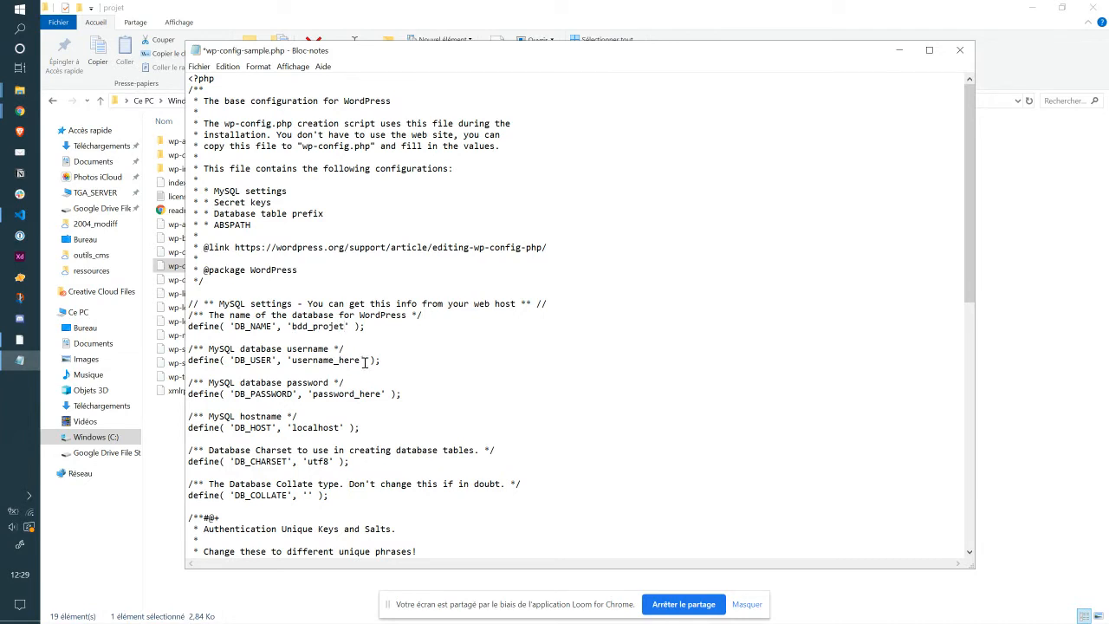
{"action": "left_click_drag", "start_coordinate": [362, 361], "coordinate": [293, 360]}
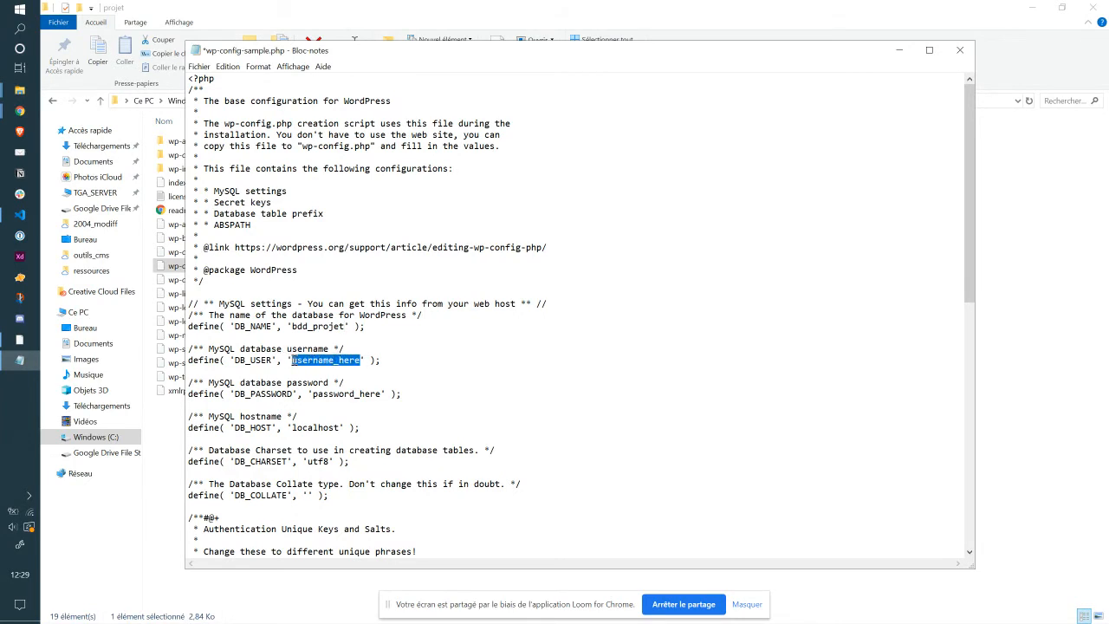
{"action": "type", "text": "root"}
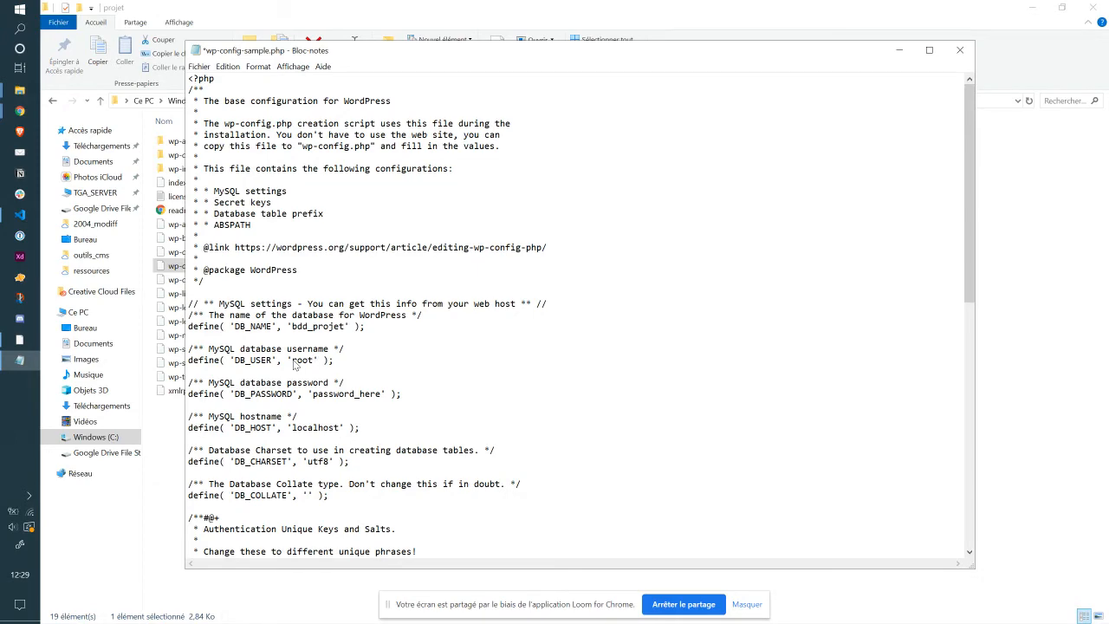
{"action": "left_click_drag", "start_coordinate": [382, 394], "coordinate": [313, 399]}
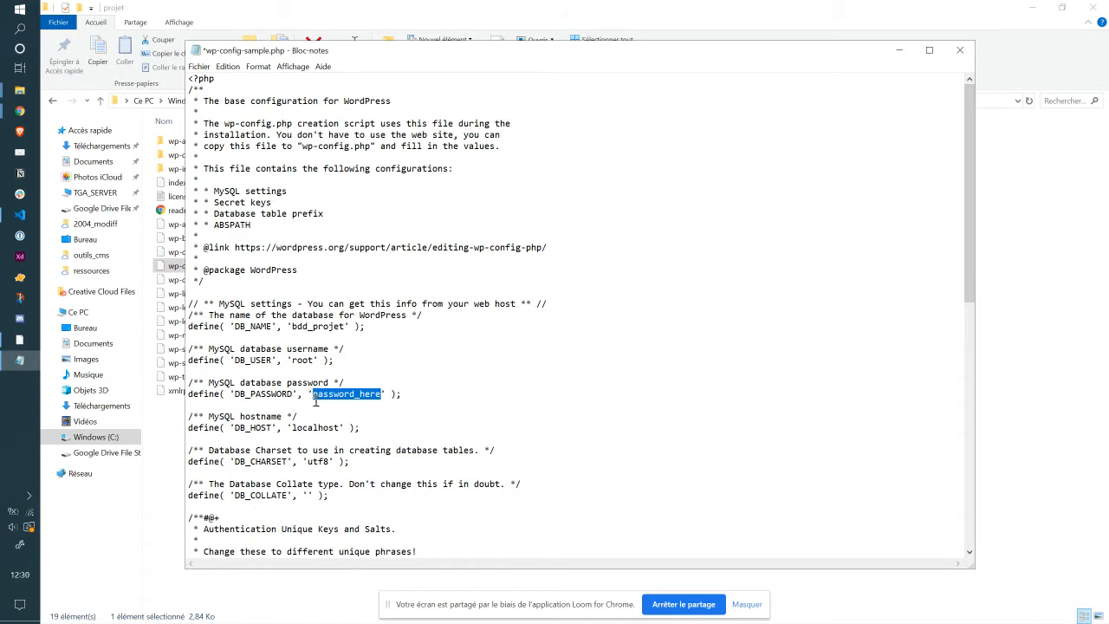
{"action": "key", "text": "BackSpace"}
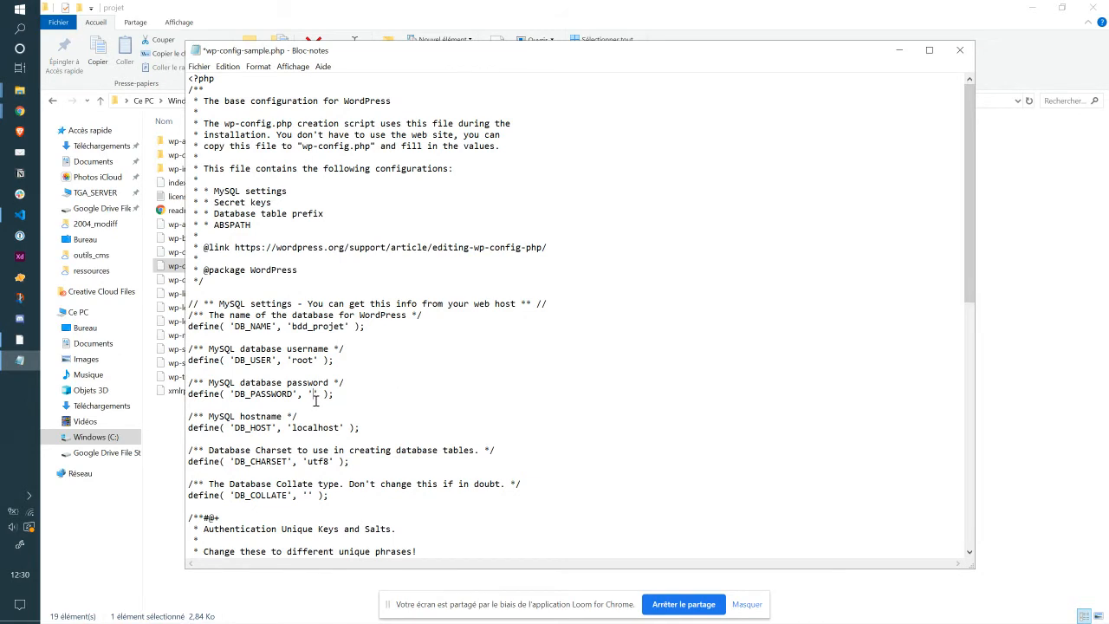
Step: Keep the localhost host value, then save the file and close Notepad
{"action": "double_click", "coordinate": [313, 428]}
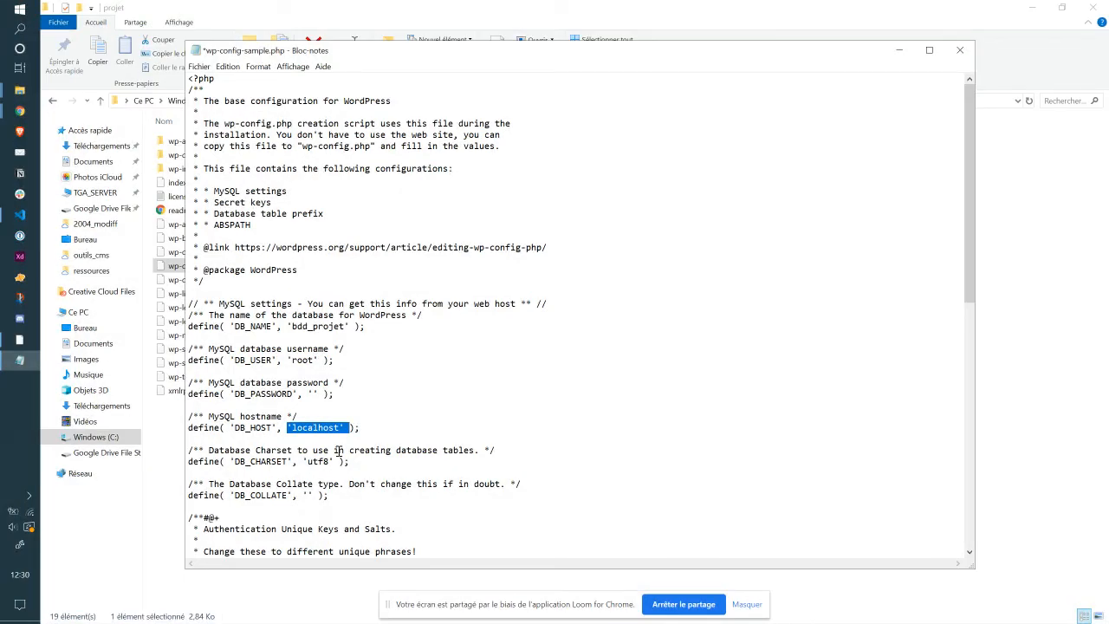
{"action": "left_click", "coordinate": [366, 474]}
{"action": "key", "text": "ctrl+s"}
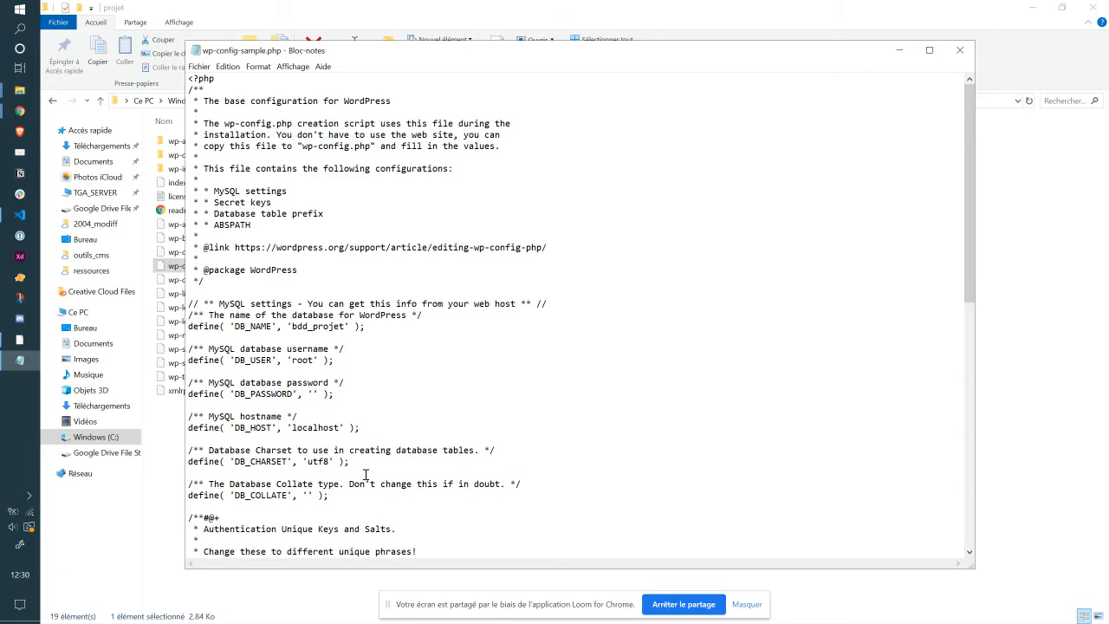
{"action": "left_click", "coordinate": [961, 50]}
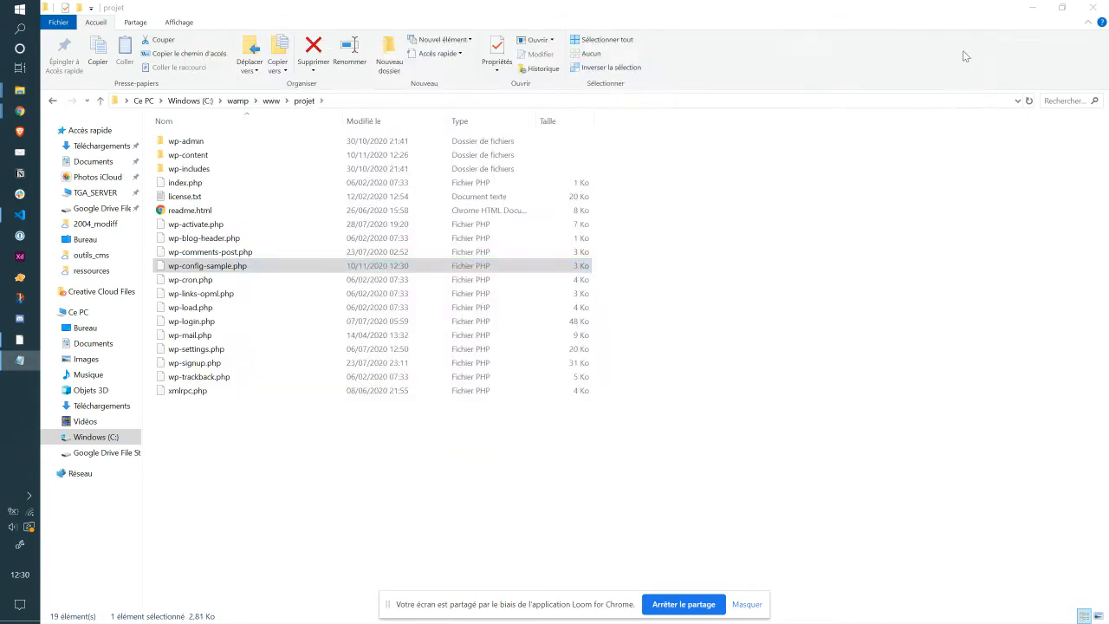
Step: Reopen wp-config-sample.php as plain text to check it, then close it unchanged
{"action": "right_click", "coordinate": [298, 267]}
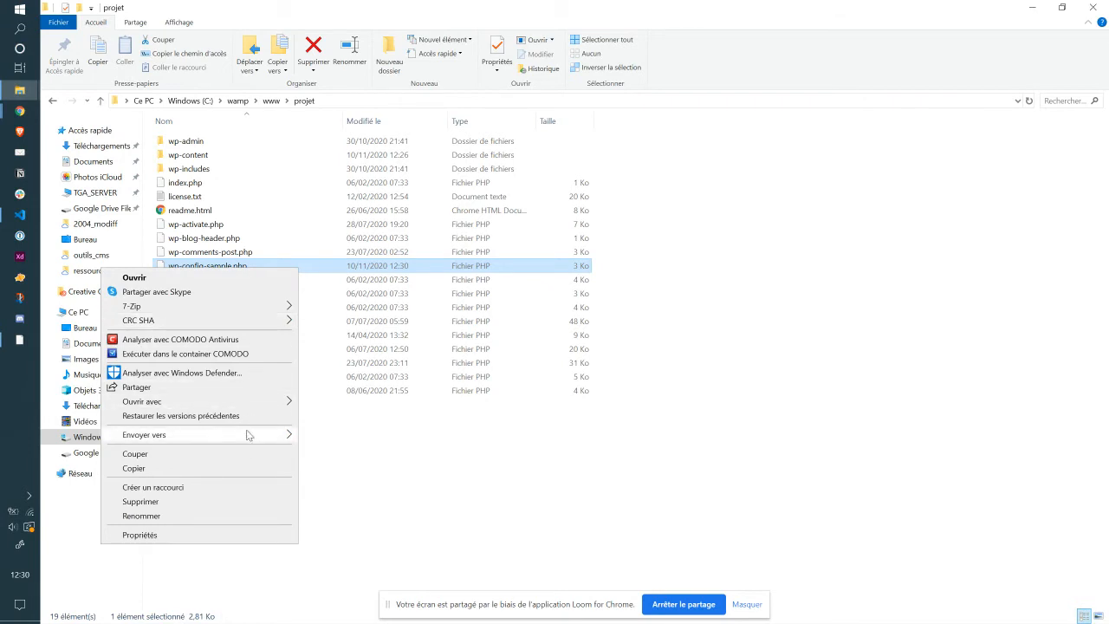
{"action": "mouse_move", "coordinate": [251, 401]}
{"action": "left_click", "coordinate": [333, 404]}
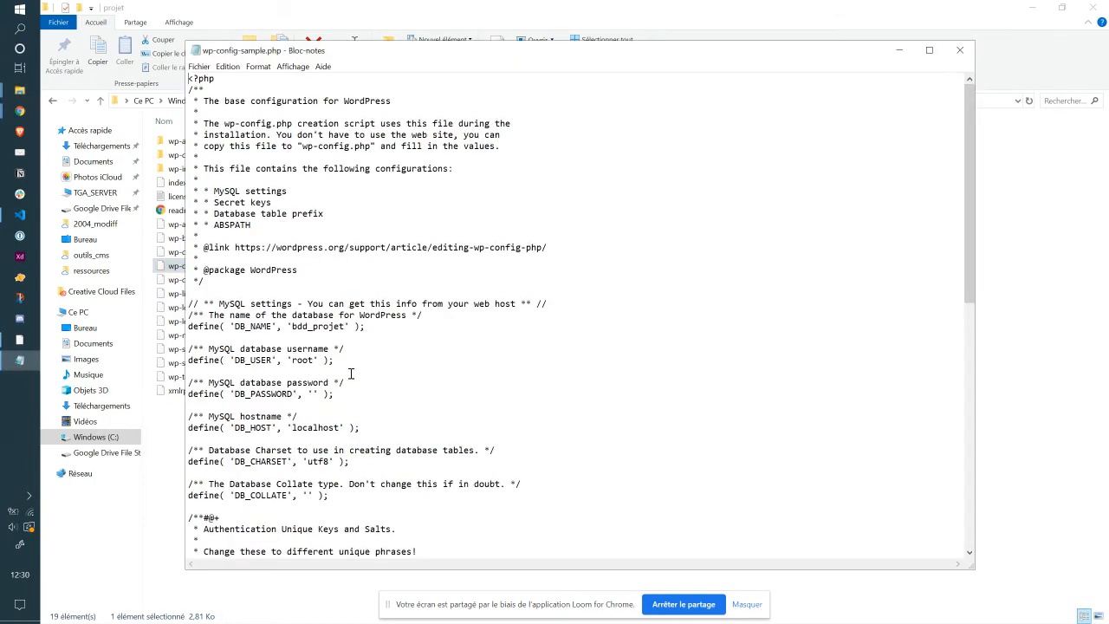
{"action": "left_click", "coordinate": [960, 49]}
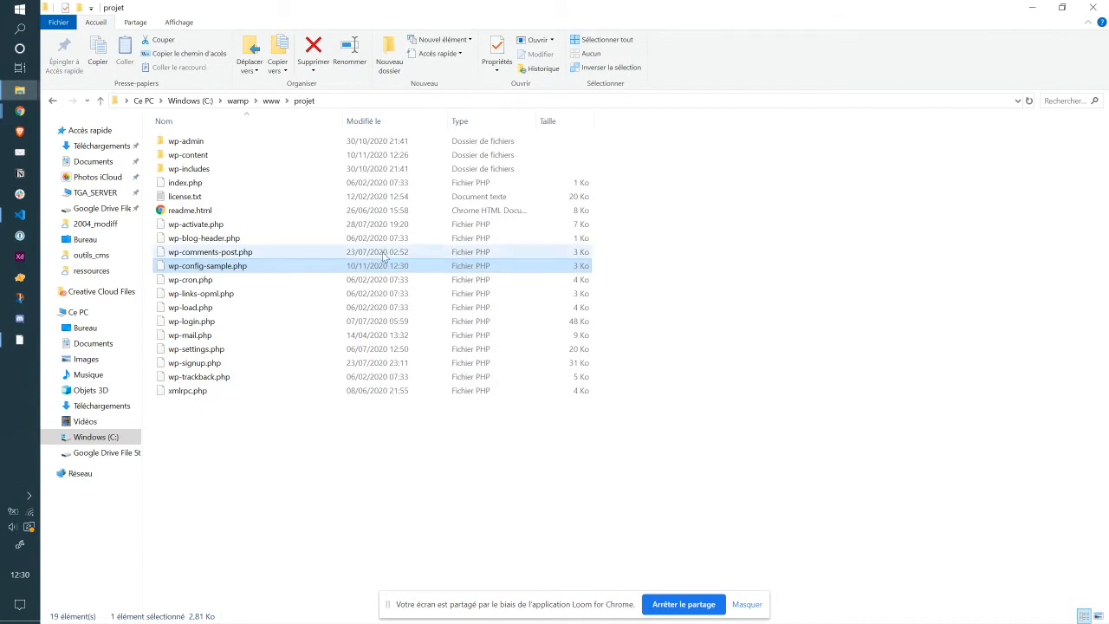
Step: Rename wp-config-sample.php to wp-config.php
{"action": "right_click", "coordinate": [296, 266]}
{"action": "left_click", "coordinate": [223, 515]}
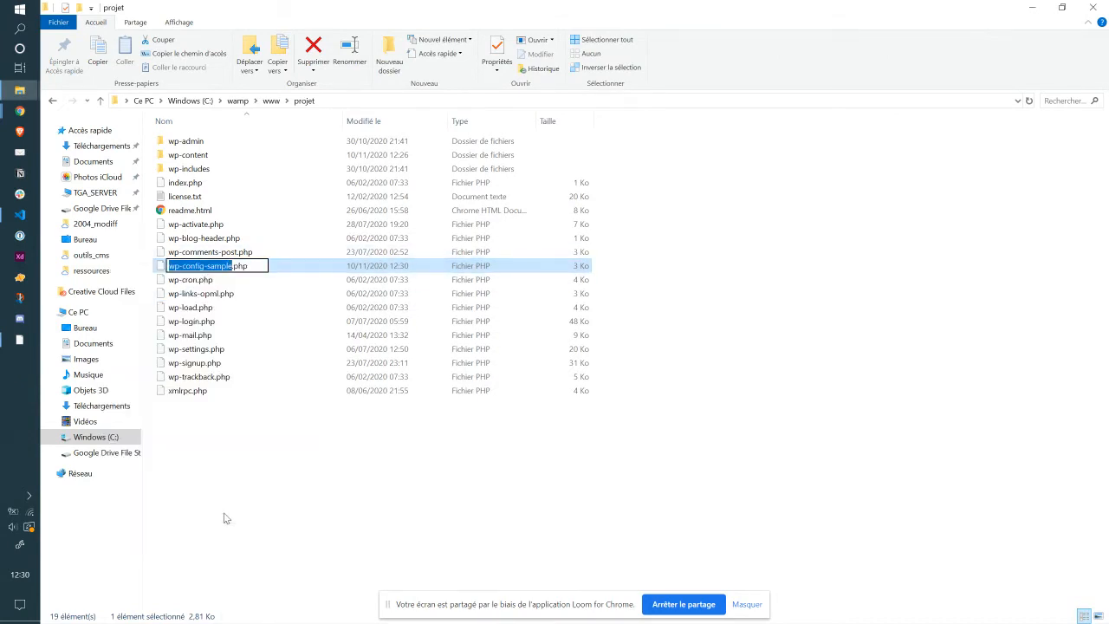
{"action": "left_click", "coordinate": [232, 266]}
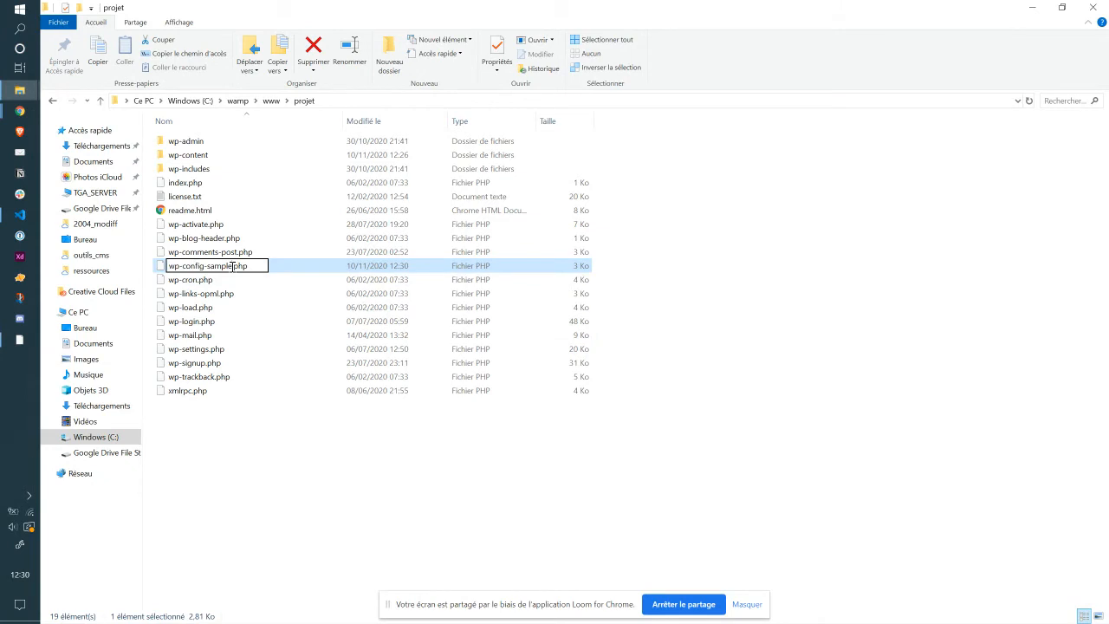
{"action": "key", "text": "BackSpace"}
{"action": "key", "text": "BackSpace"}
{"action": "key", "text": "BackSpace"}
{"action": "key", "text": "BackSpace"}
{"action": "key", "text": "BackSpace"}
{"action": "key", "text": "BackSpace"}
{"action": "key", "text": "BackSpace"}
{"action": "key", "text": "Return"}
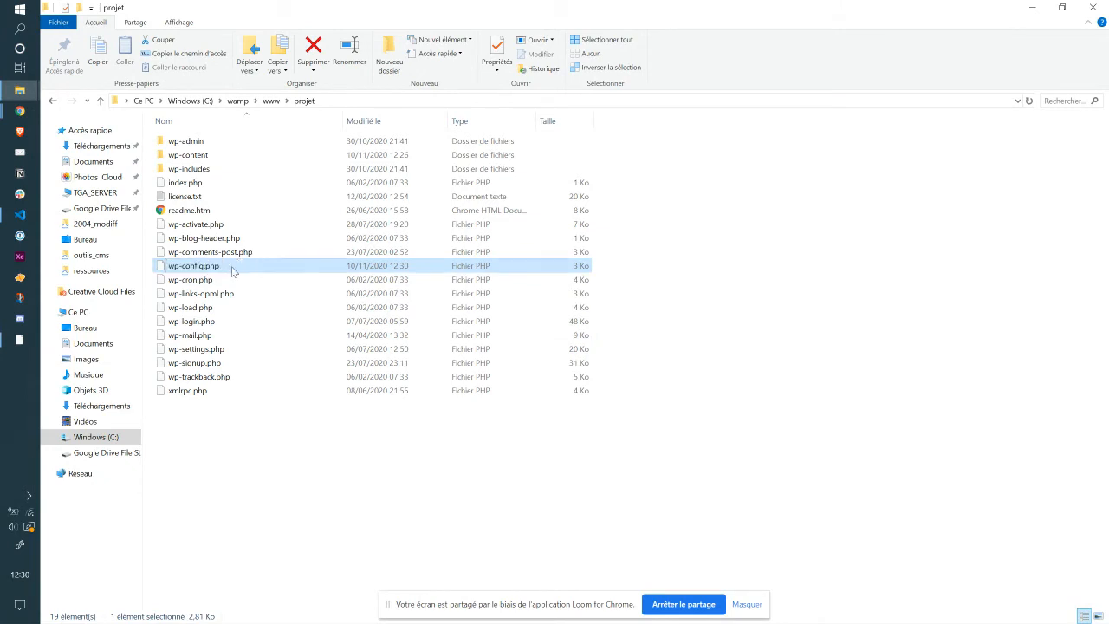
{"action": "left_click", "coordinate": [292, 441]}
{"action": "key", "text": "alt+Tab"}
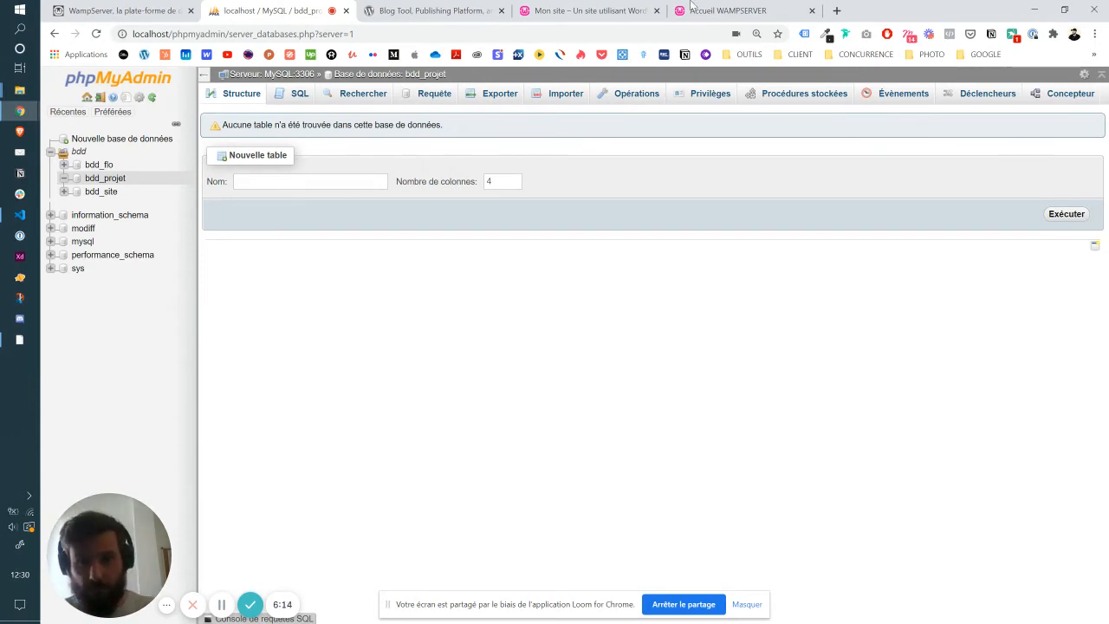
Step: Show the Accueil WAMPSERVER tab listing Apache 2.4.41, PHP 7.3.12 and MySQL 5.7.28
{"action": "left_click", "coordinate": [716, 10]}
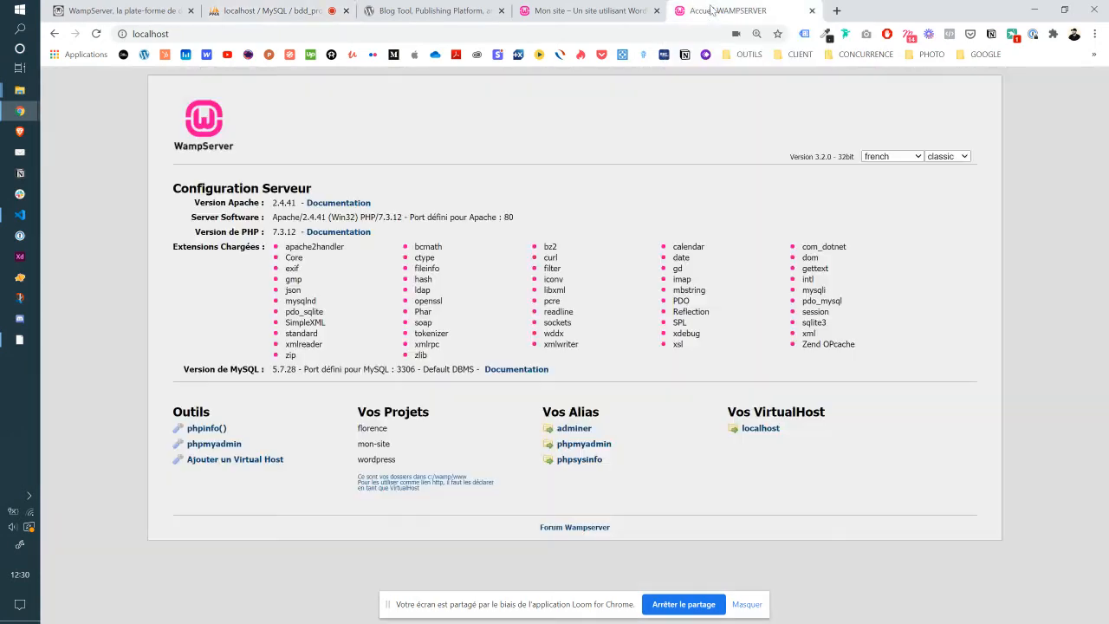
{"action": "left_click", "coordinate": [350, 33]}
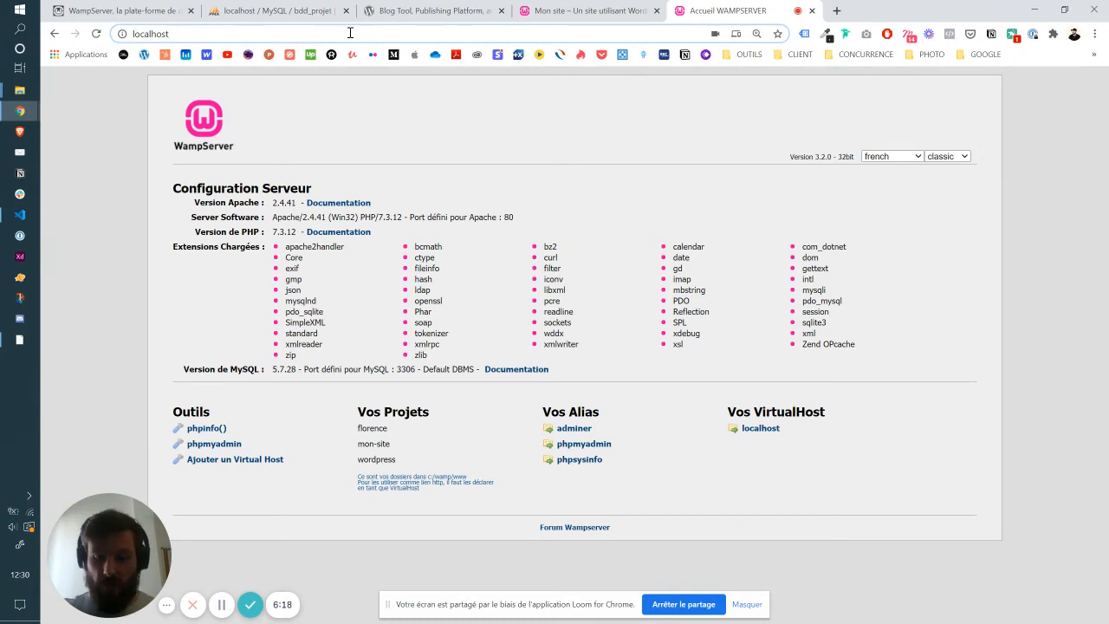
Step: Load localhost/projet and continue the WordPress installer in Français
{"action": "type", "text": "/projet"}
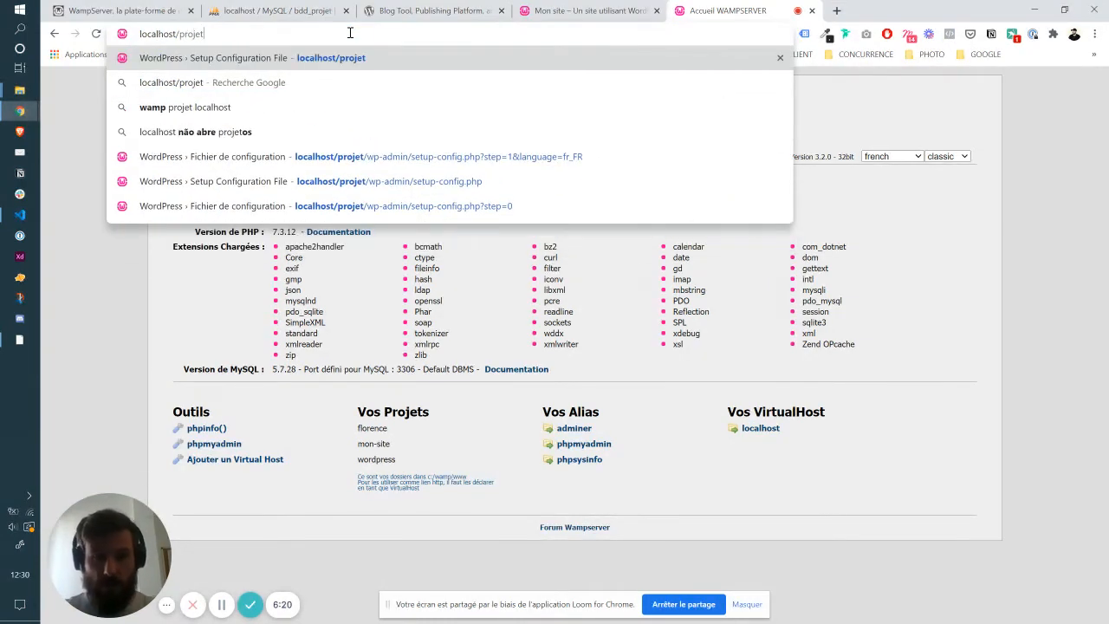
{"action": "key", "text": "Return"}
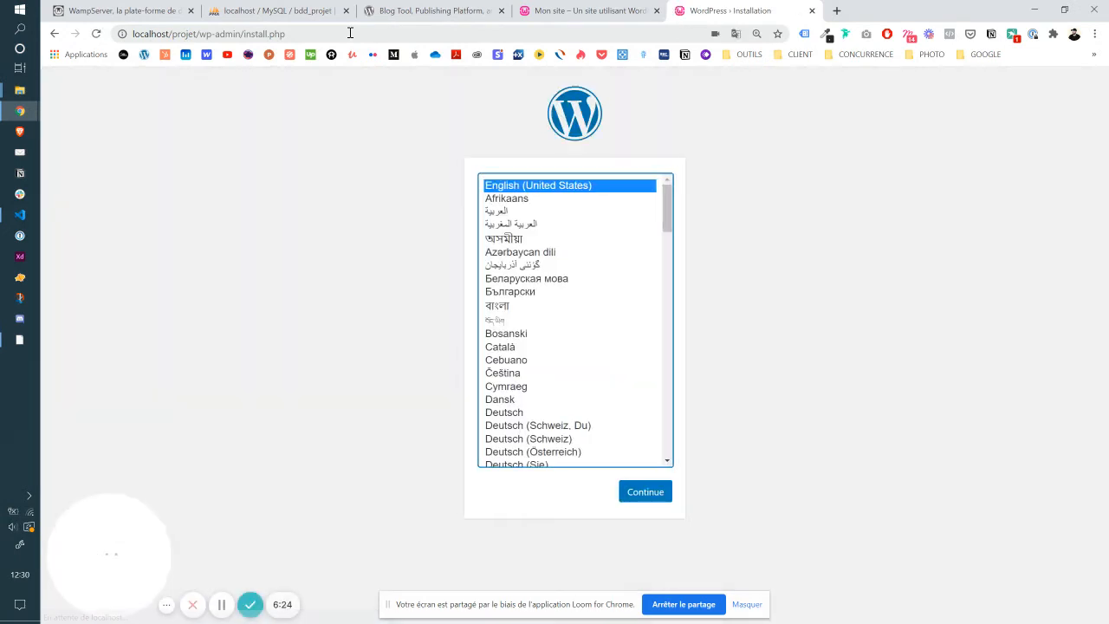
{"action": "key", "text": "f"}
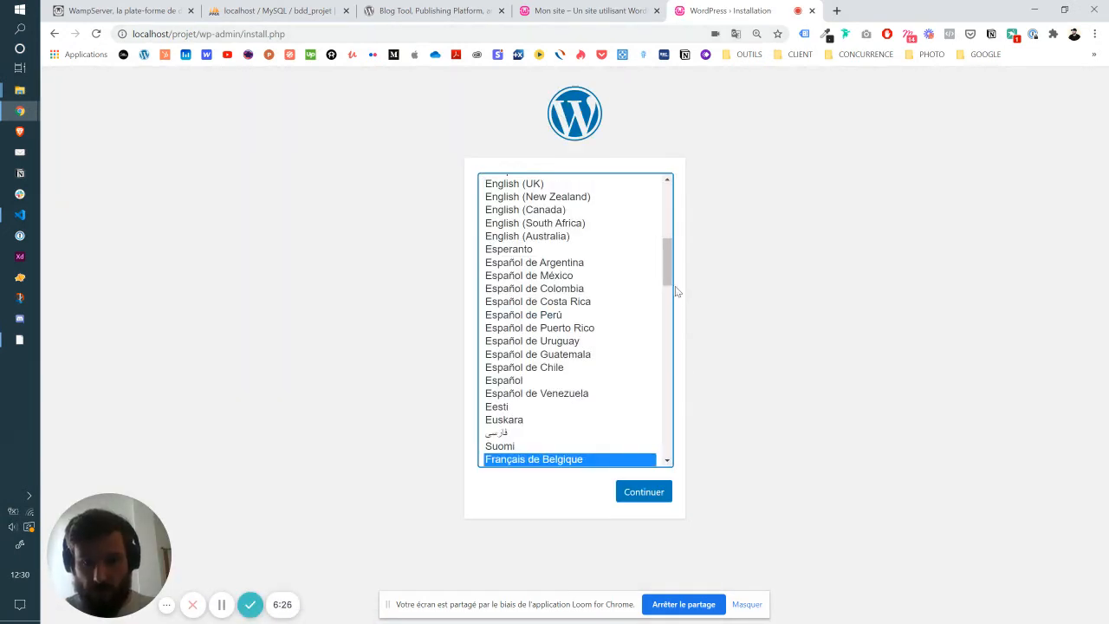
{"action": "left_click_drag", "start_coordinate": [669, 260], "coordinate": [667, 287]}
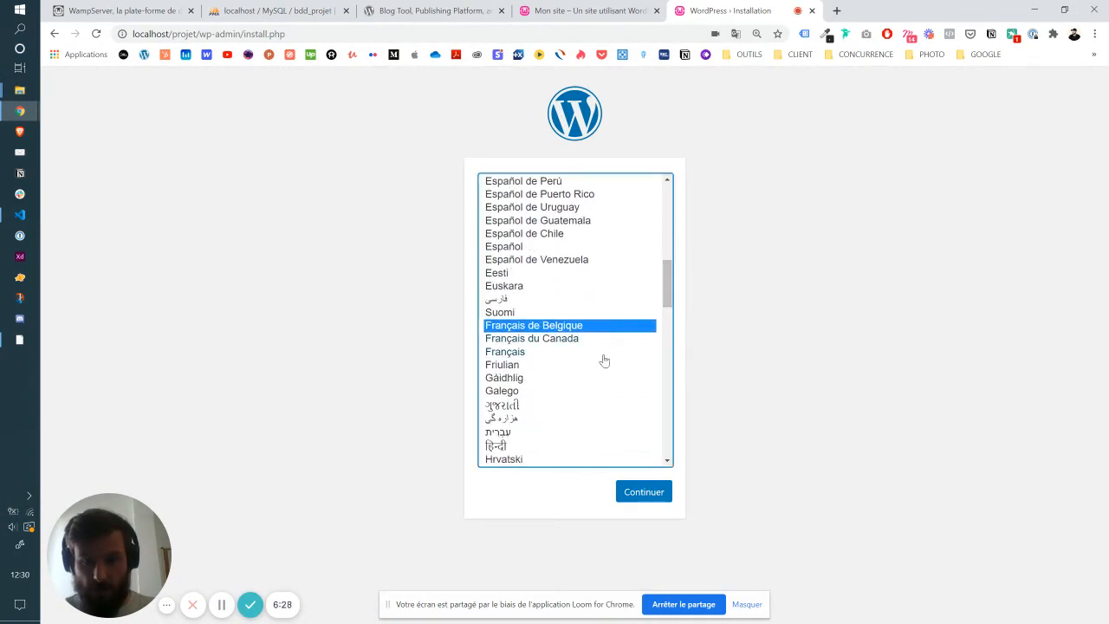
{"action": "left_click", "coordinate": [601, 355]}
{"action": "left_click", "coordinate": [663, 493]}
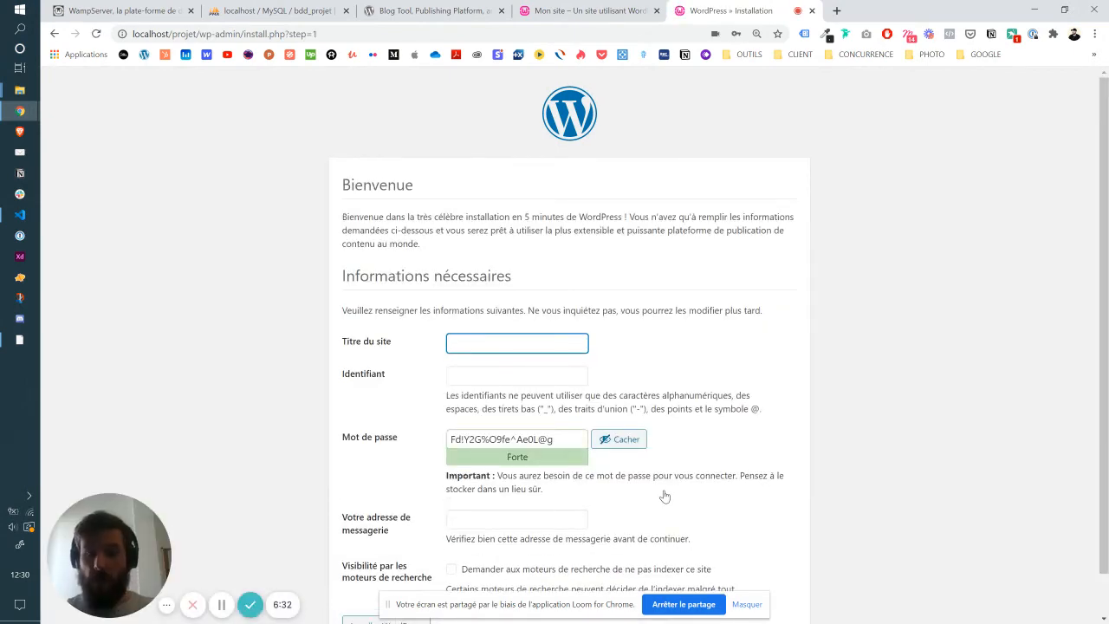
Step: Enter the title 'Mon nouveau site', admin username and e-mail, and discourage search engine indexing
{"action": "scroll", "coordinate": [664, 496], "scroll_direction": "down", "scroll_amount": 1}
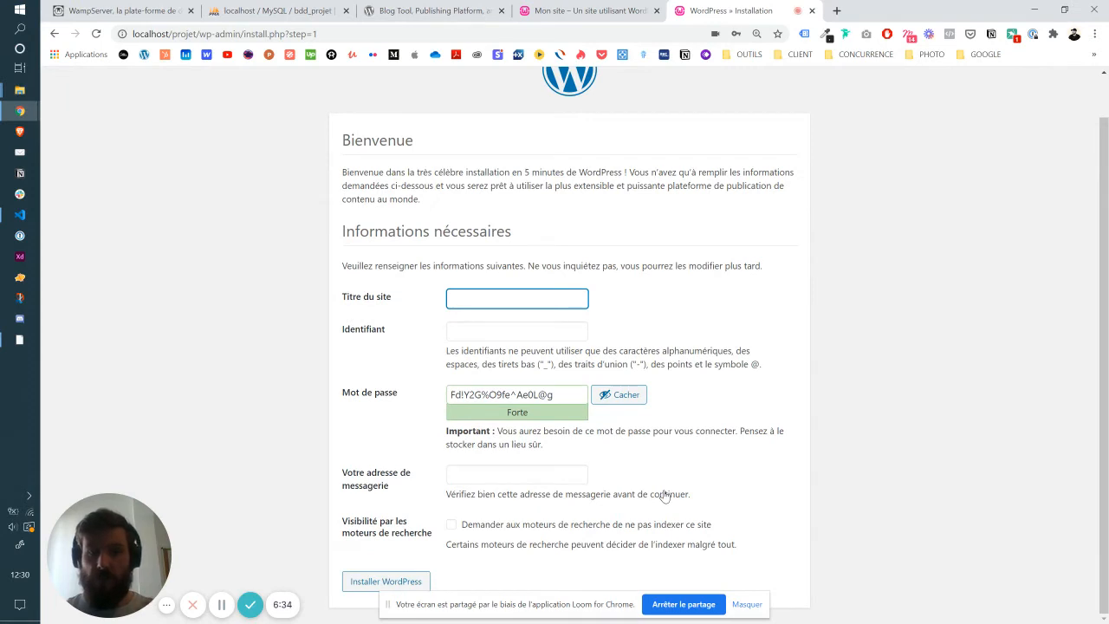
{"action": "scroll", "coordinate": [664, 495], "scroll_direction": "up", "scroll_amount": 1}
{"action": "scroll", "coordinate": [665, 495], "scroll_direction": "down", "scroll_amount": 1}
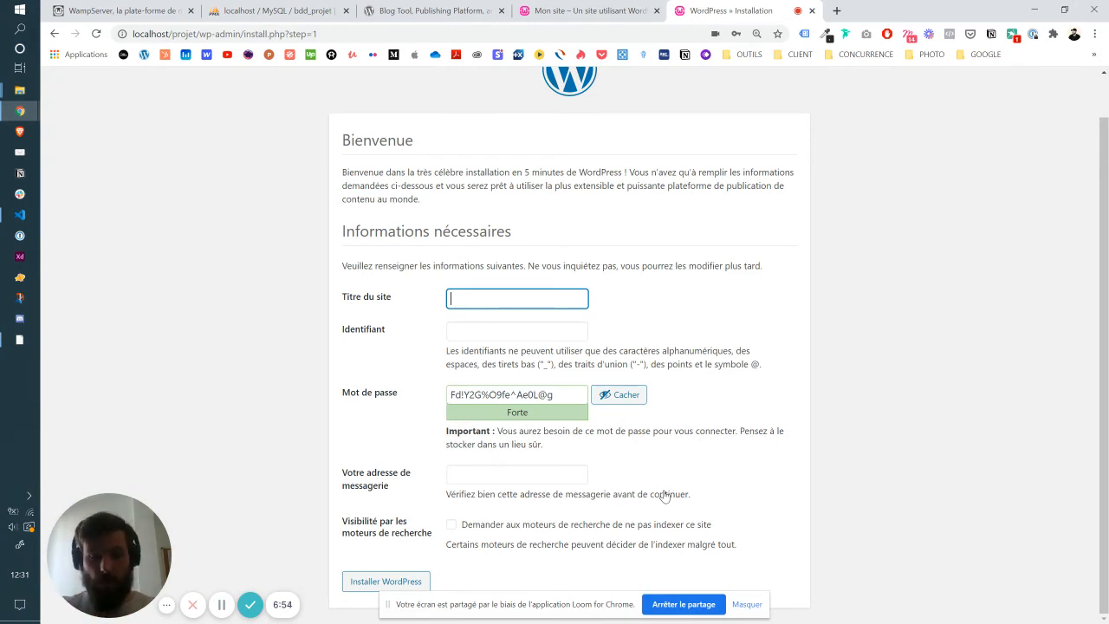
{"action": "type", "text": "Mon no"}
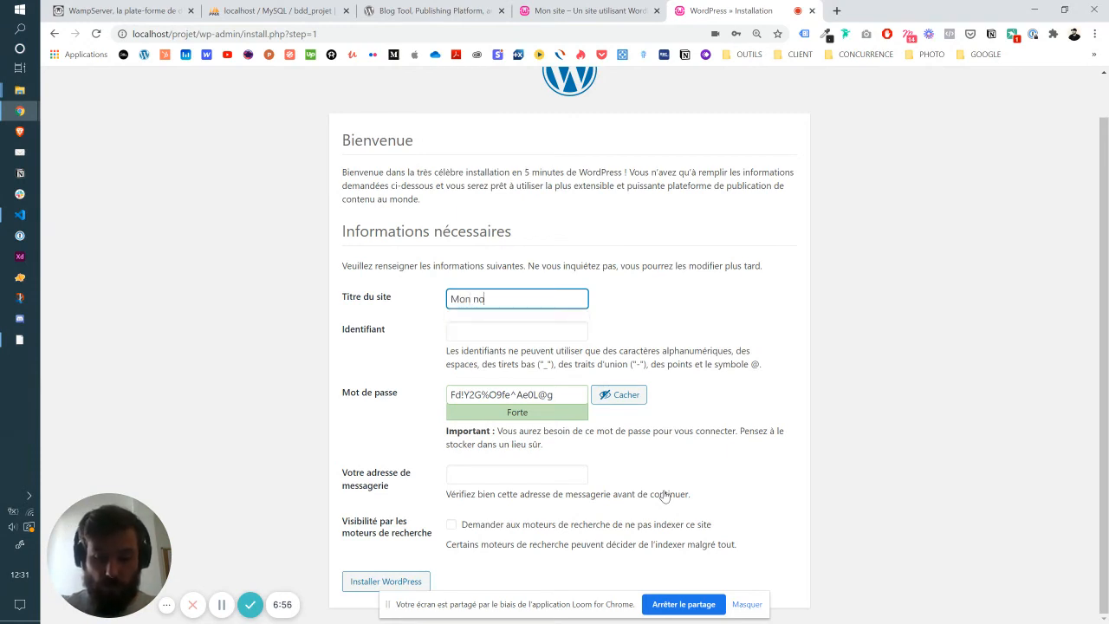
{"action": "type", "text": "uveau site"}
{"action": "key", "text": "Tab"}
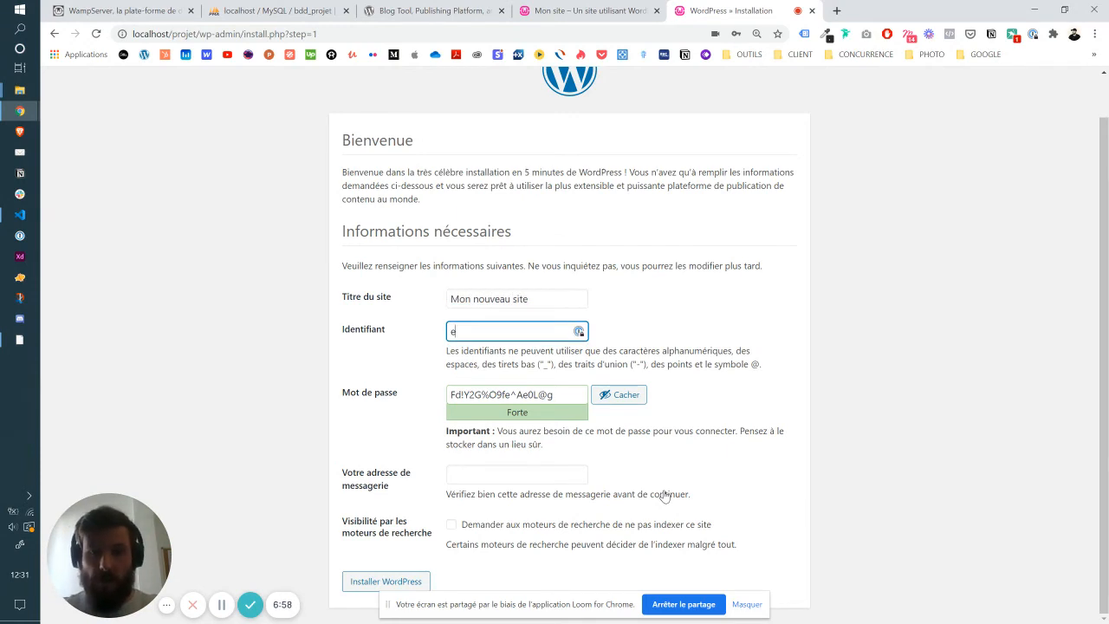
{"action": "key", "text": "BackSpace"}
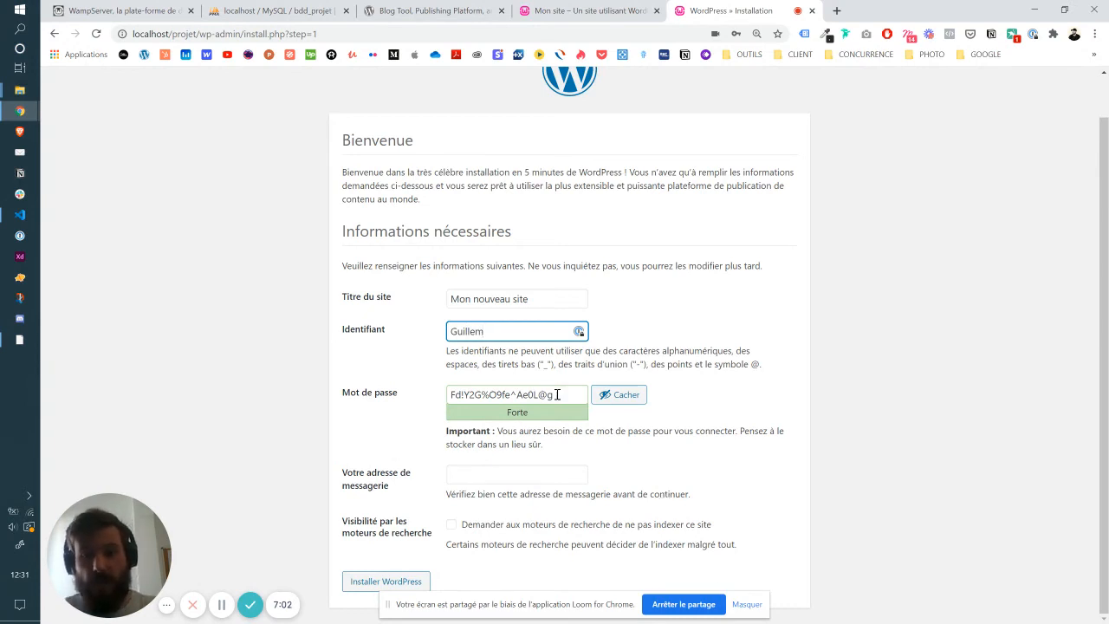
{"action": "key", "text": "Tab"}
{"action": "left_click_drag", "start_coordinate": [505, 332], "coordinate": [454, 334]}
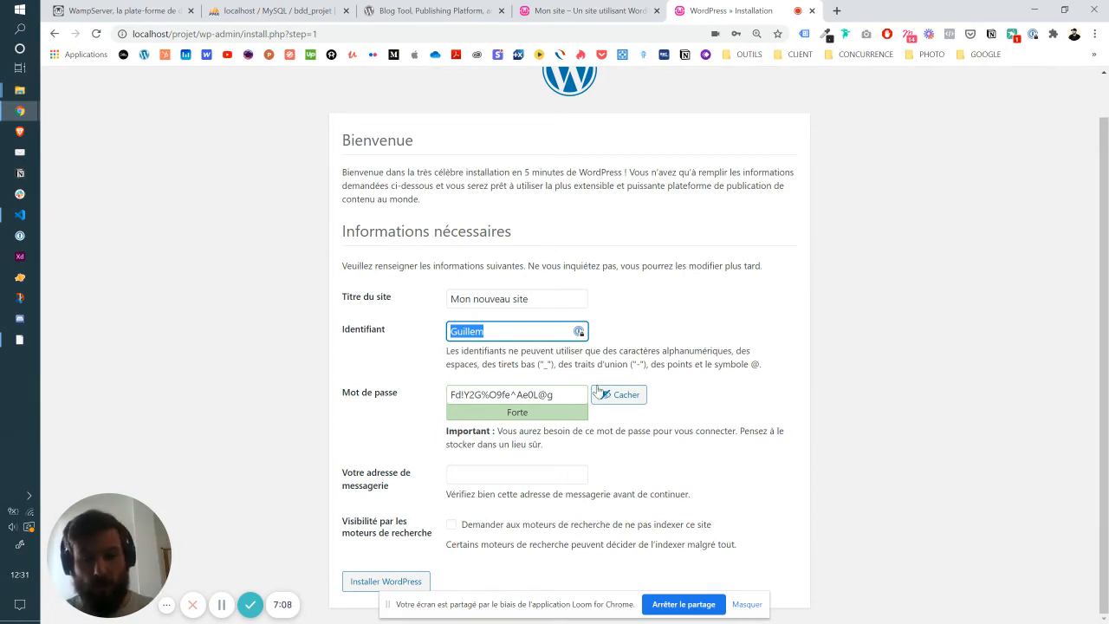
{"action": "key", "text": "Tab"}
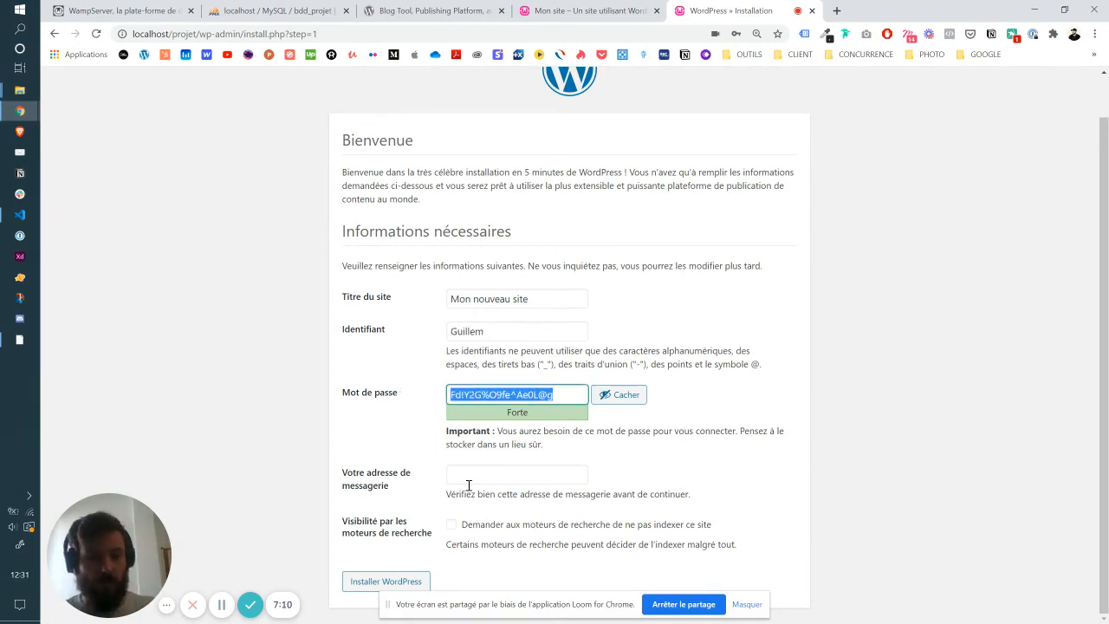
{"action": "left_click", "coordinate": [473, 483]}
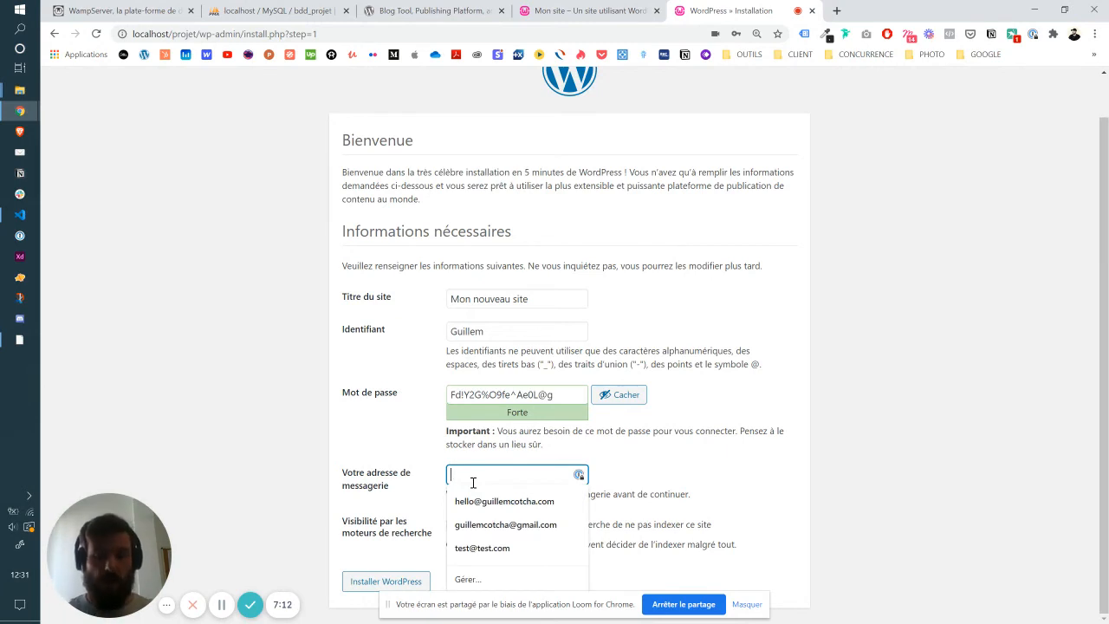
{"action": "left_click", "coordinate": [479, 520]}
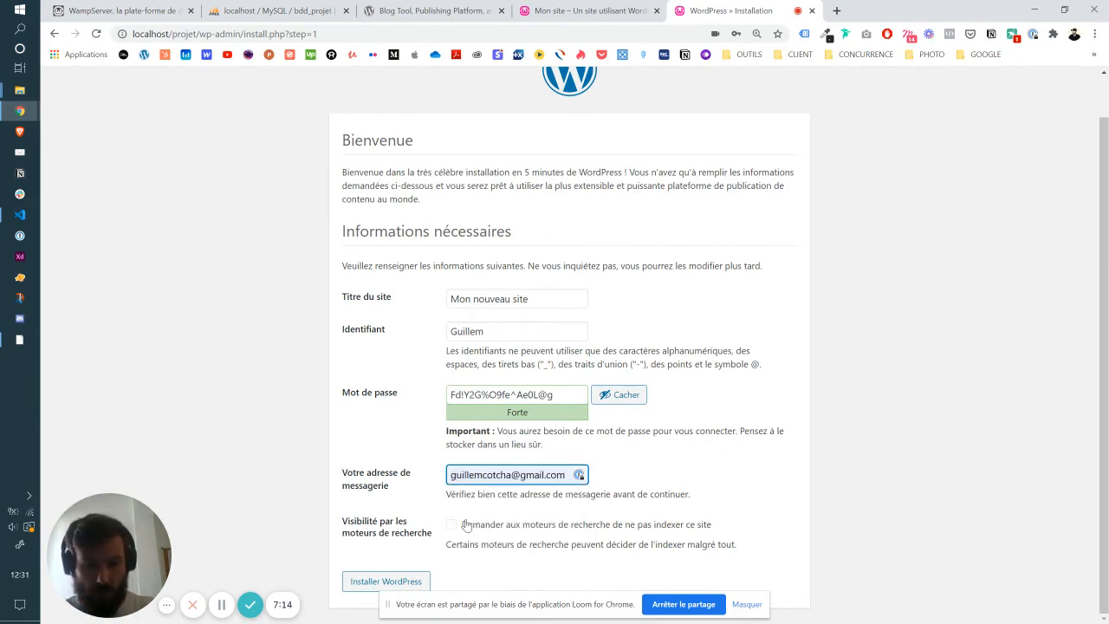
{"action": "left_click", "coordinate": [453, 525]}
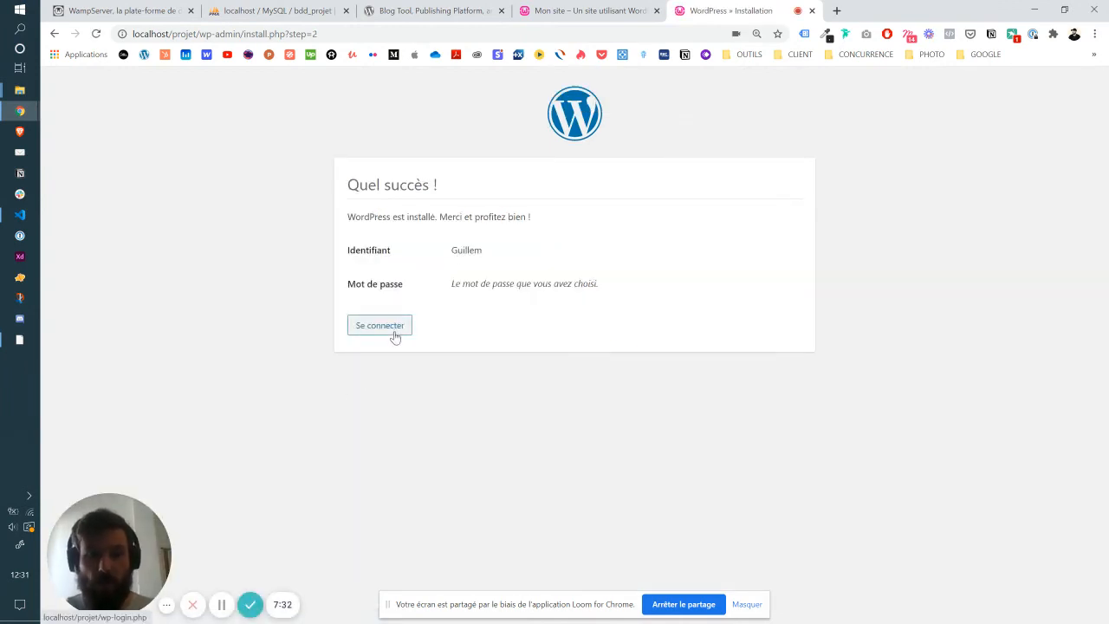
Step: Strip the install path from the URL to view the 'Bonjour tout le monde !' front page
{"action": "left_click", "coordinate": [207, 35]}
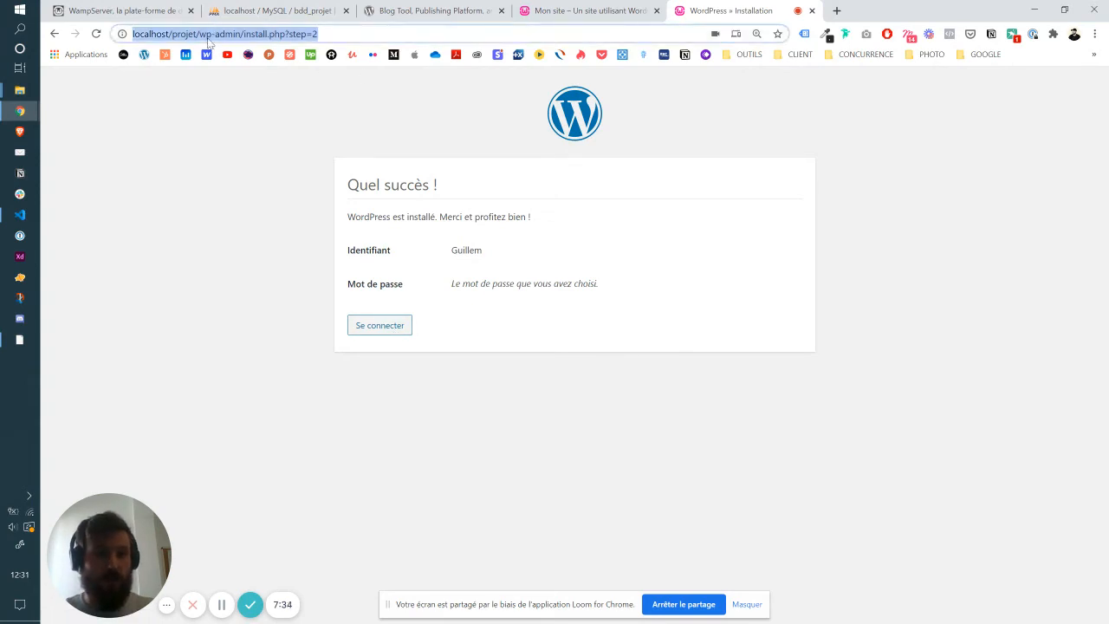
{"action": "left_click", "coordinate": [201, 35]}
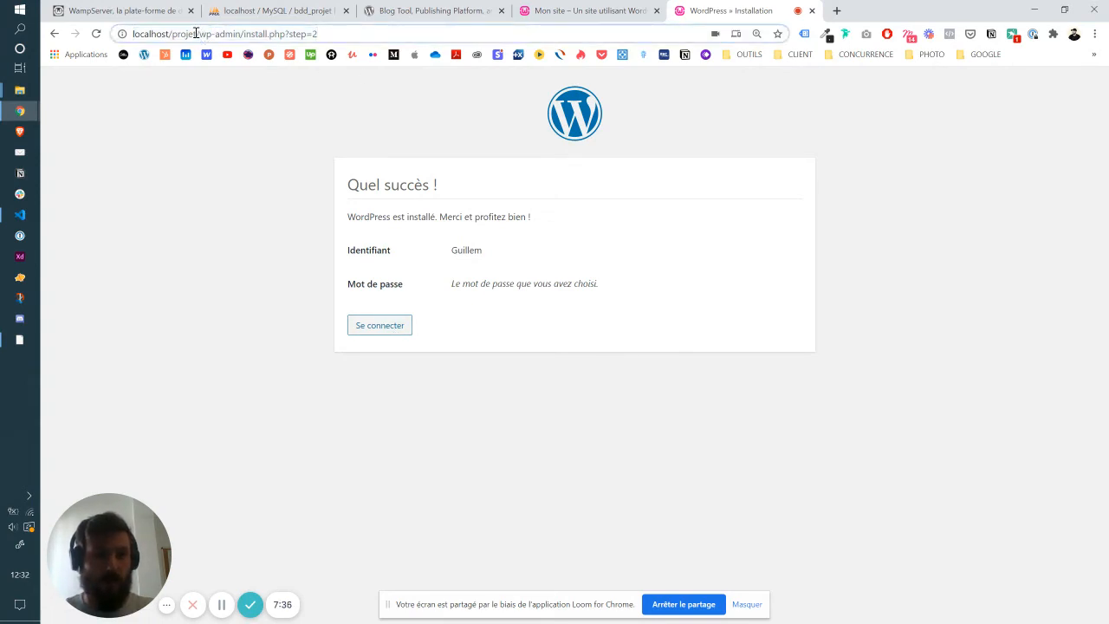
{"action": "left_click_drag", "start_coordinate": [200, 34], "coordinate": [443, 19]}
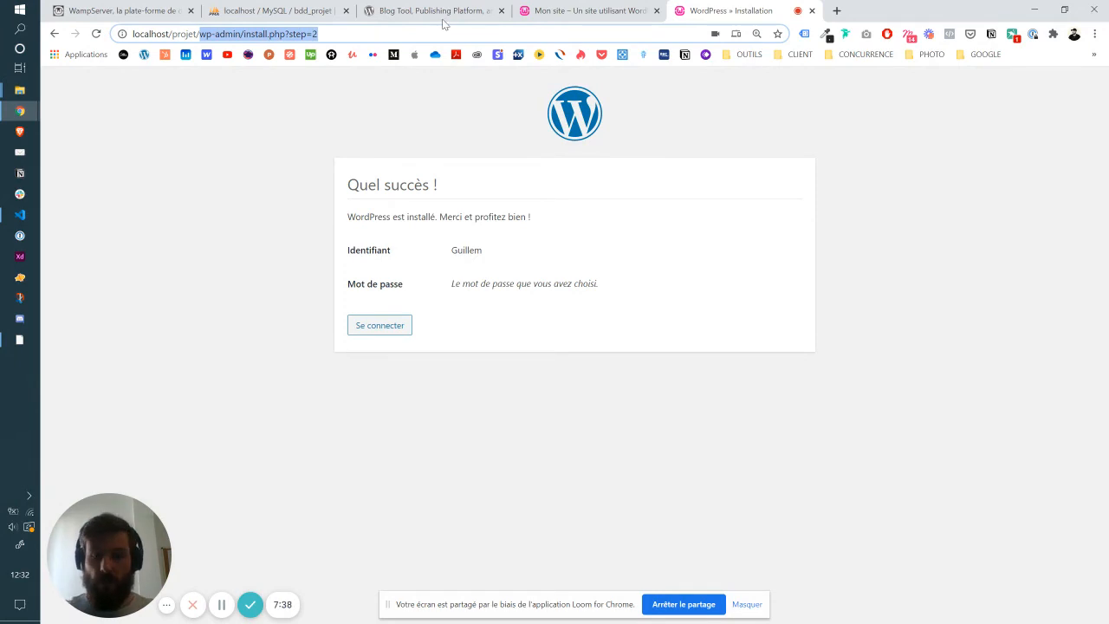
{"action": "key", "text": "BackSpace"}
{"action": "key", "text": "Return"}
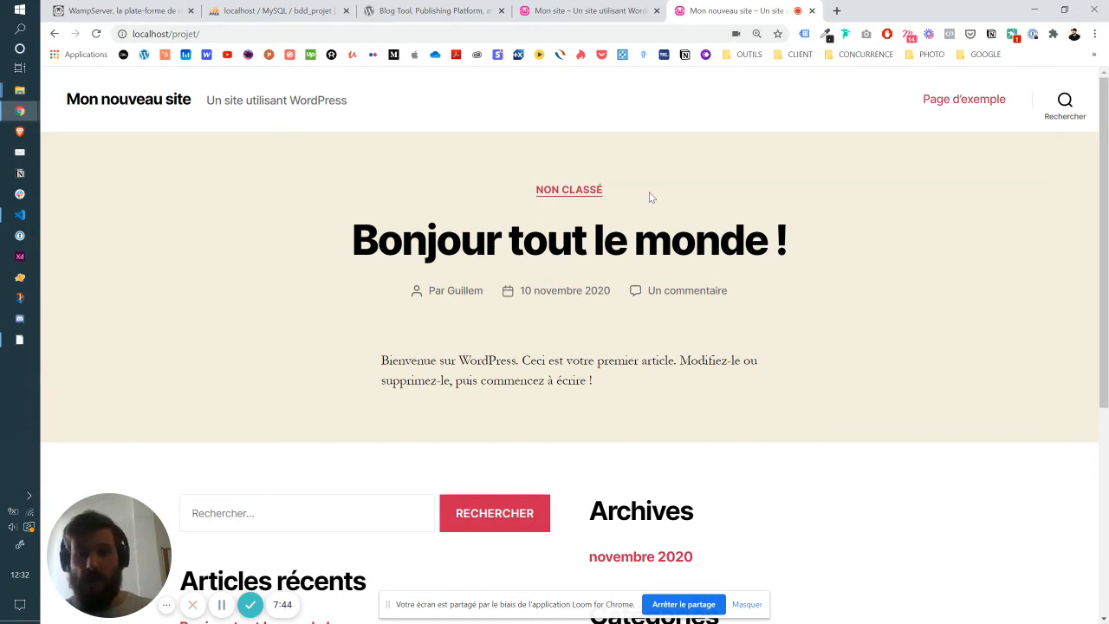
{"action": "scroll", "coordinate": [650, 199], "scroll_direction": "down", "scroll_amount": 4}
{"action": "scroll", "coordinate": [651, 198], "scroll_direction": "up", "scroll_amount": 4}
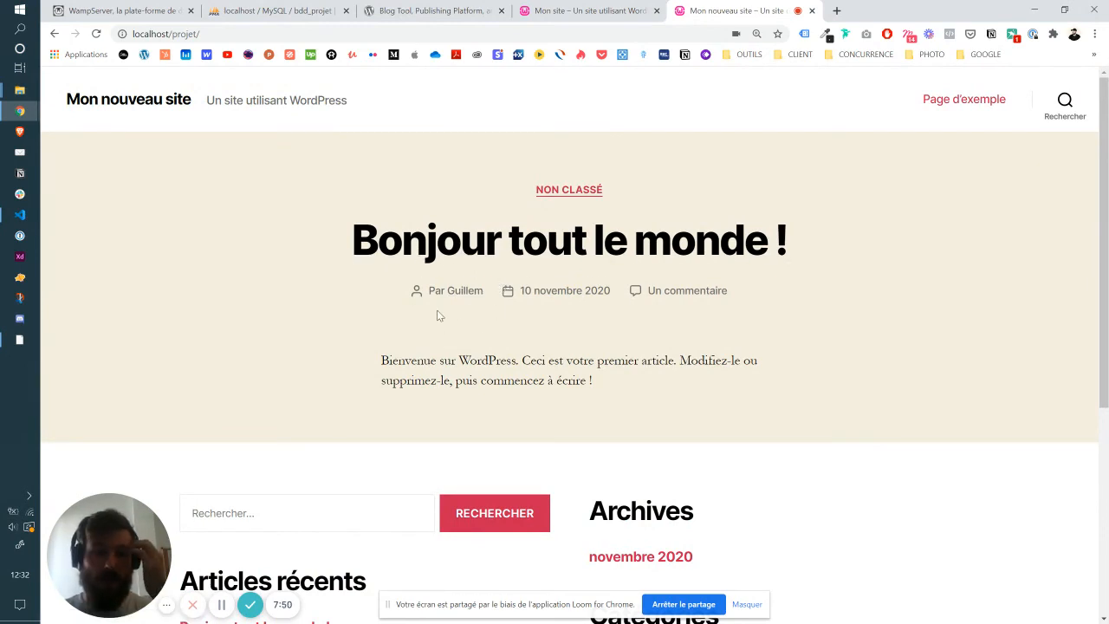
{"action": "left_click", "coordinate": [271, 9]}
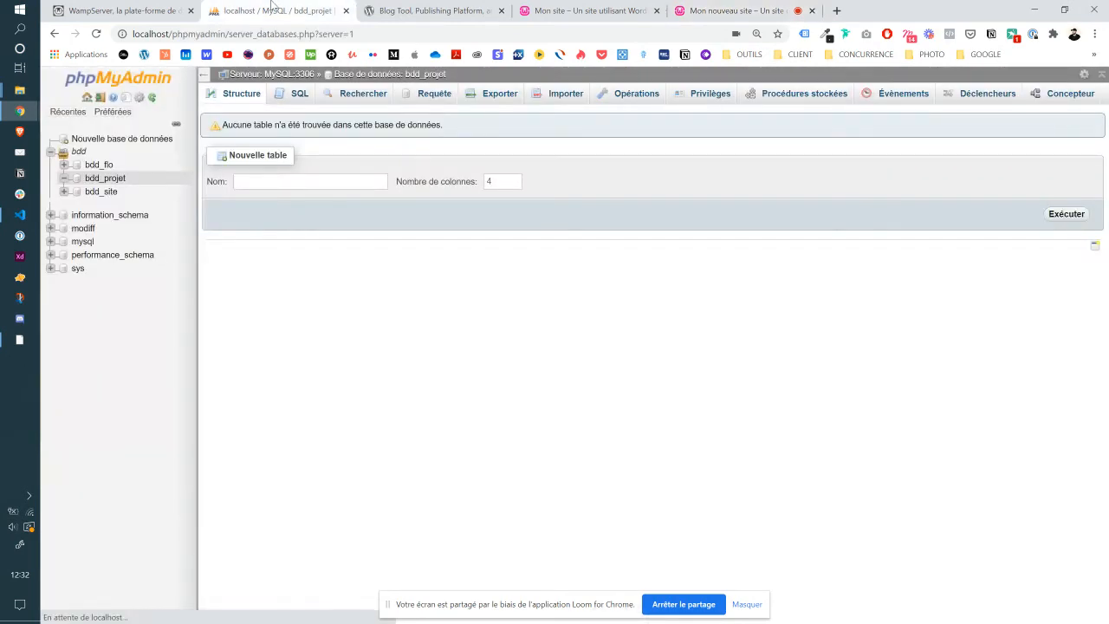
Step: Check that bdd_projet lists 12 wp_ tables with 148 rows, then return to the site tab
{"action": "left_click", "coordinate": [92, 192]}
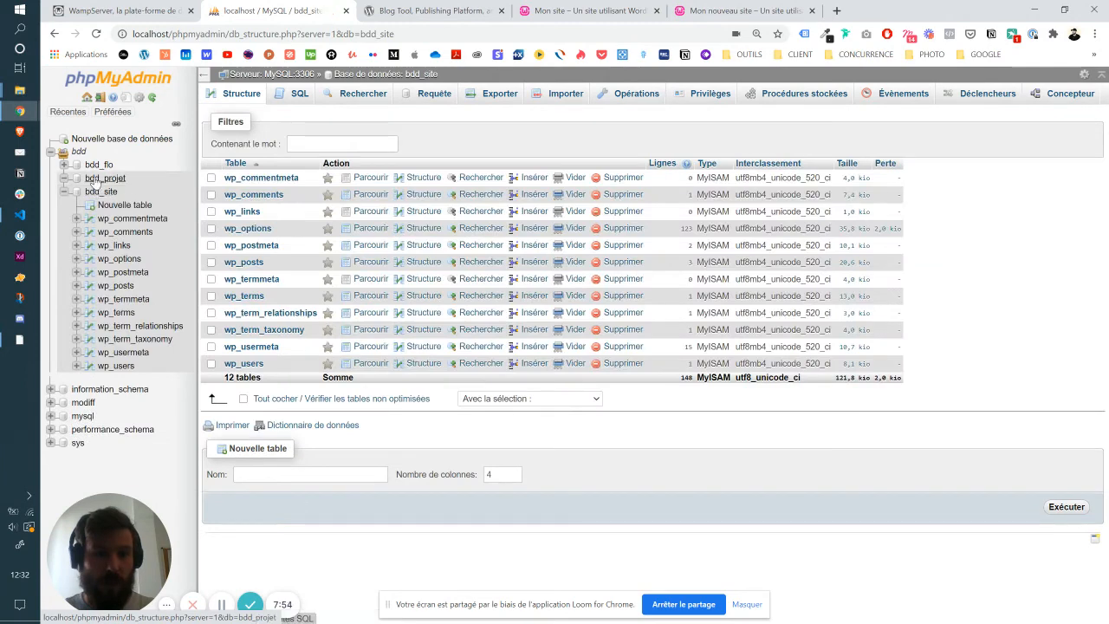
{"action": "left_click", "coordinate": [93, 179]}
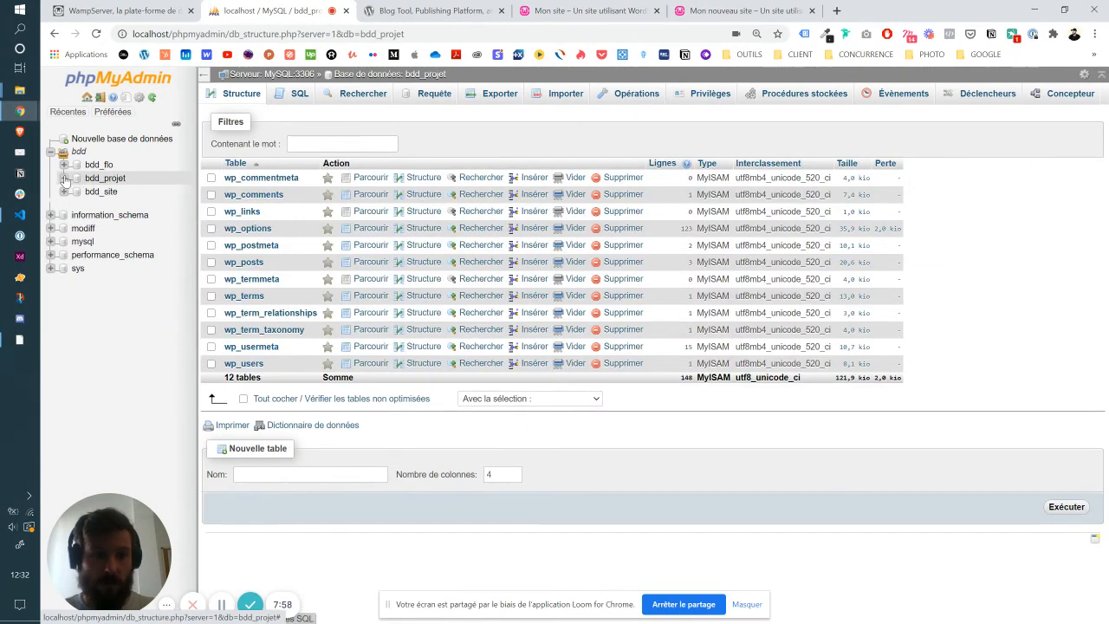
{"action": "left_click", "coordinate": [74, 152]}
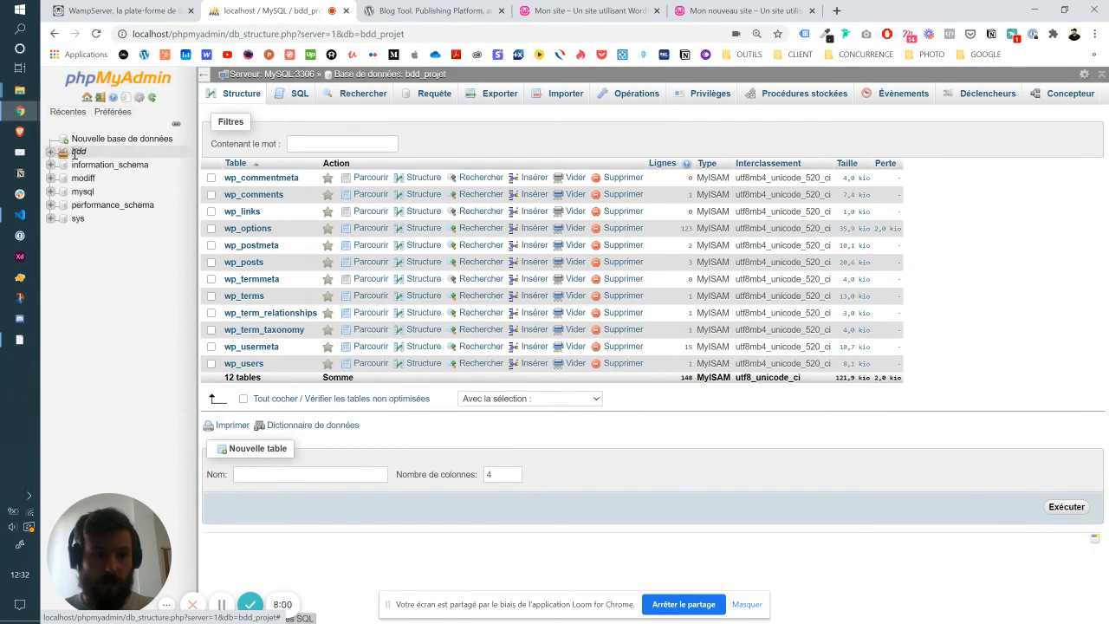
{"action": "left_click", "coordinate": [51, 152]}
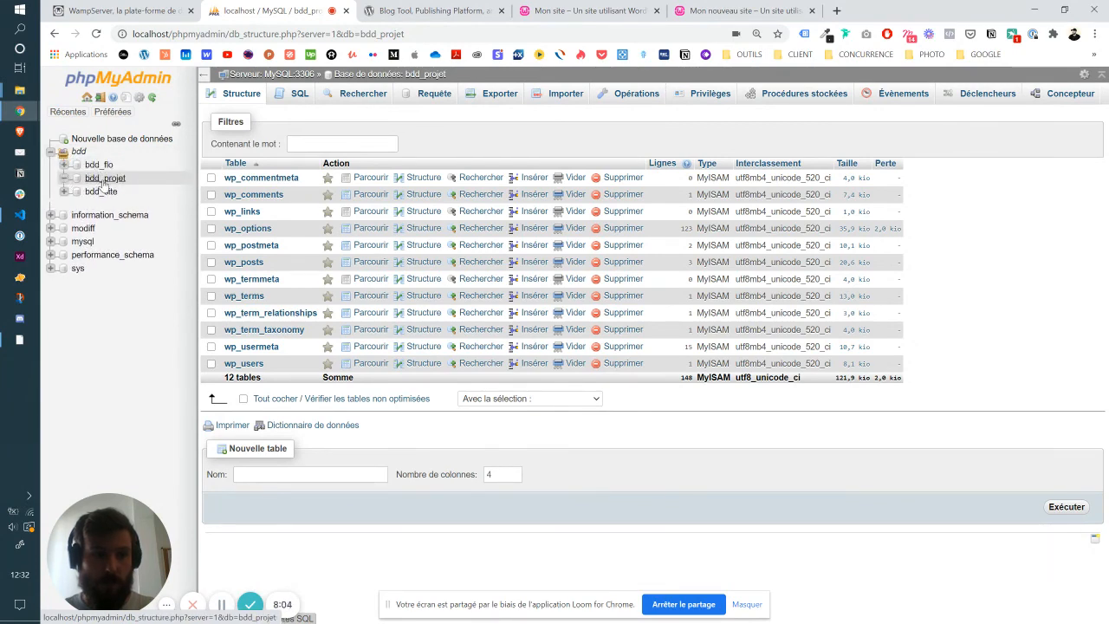
{"action": "left_click", "coordinate": [103, 179]}
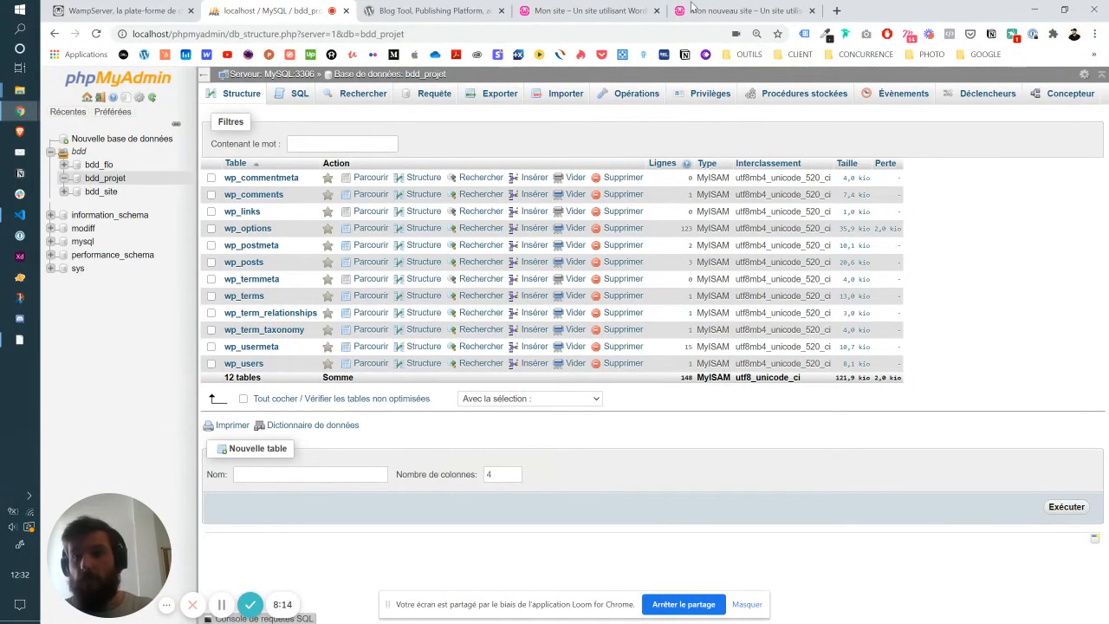
{"action": "left_click", "coordinate": [719, 10]}
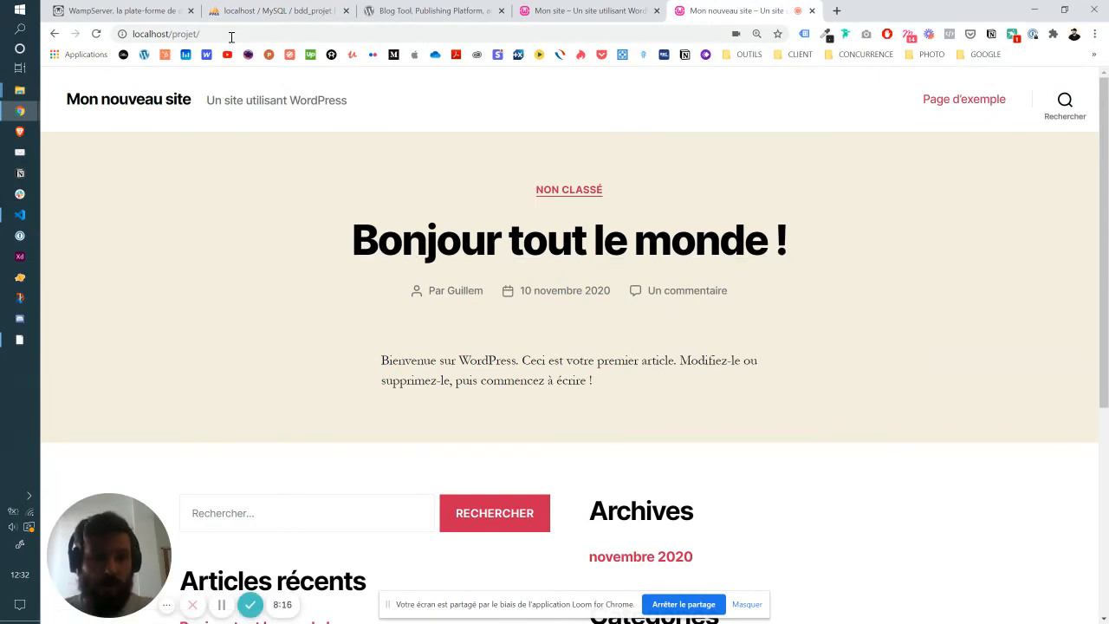
Step: Open the login page at localhost/projet/wp-admin
{"action": "left_click", "coordinate": [231, 36]}
{"action": "left_click", "coordinate": [246, 32]}
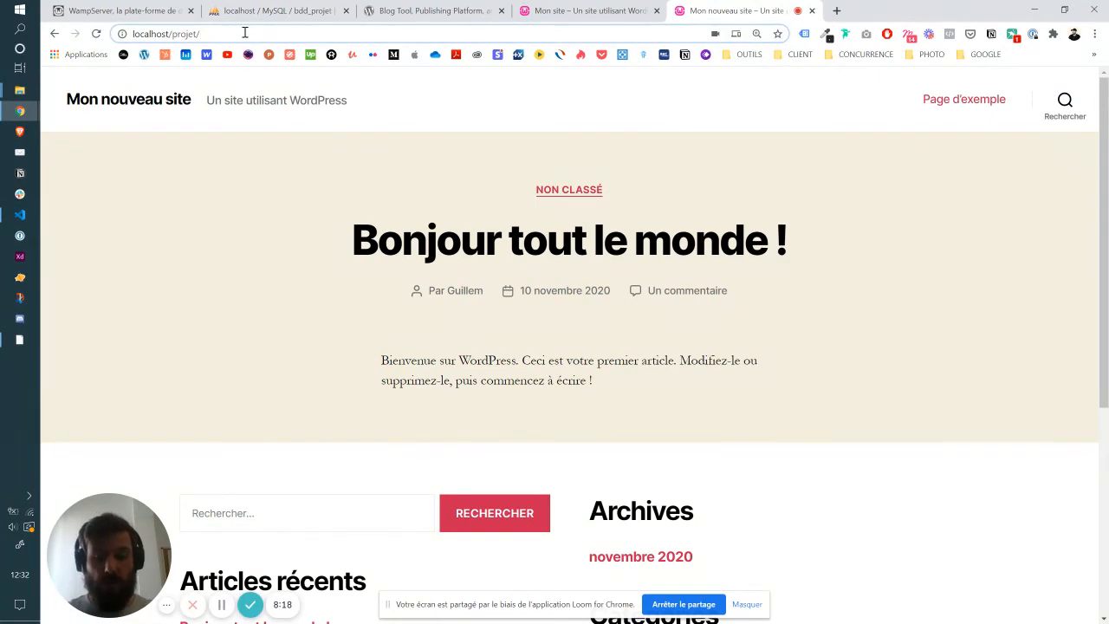
{"action": "type", "text": "wp-admin"}
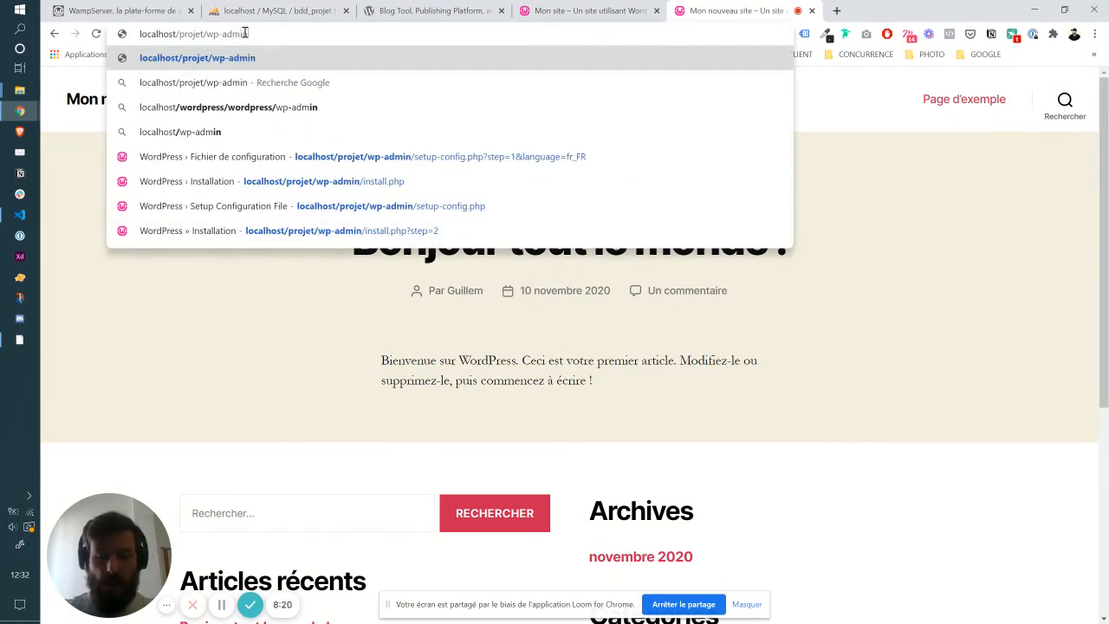
{"action": "key", "text": "Return"}
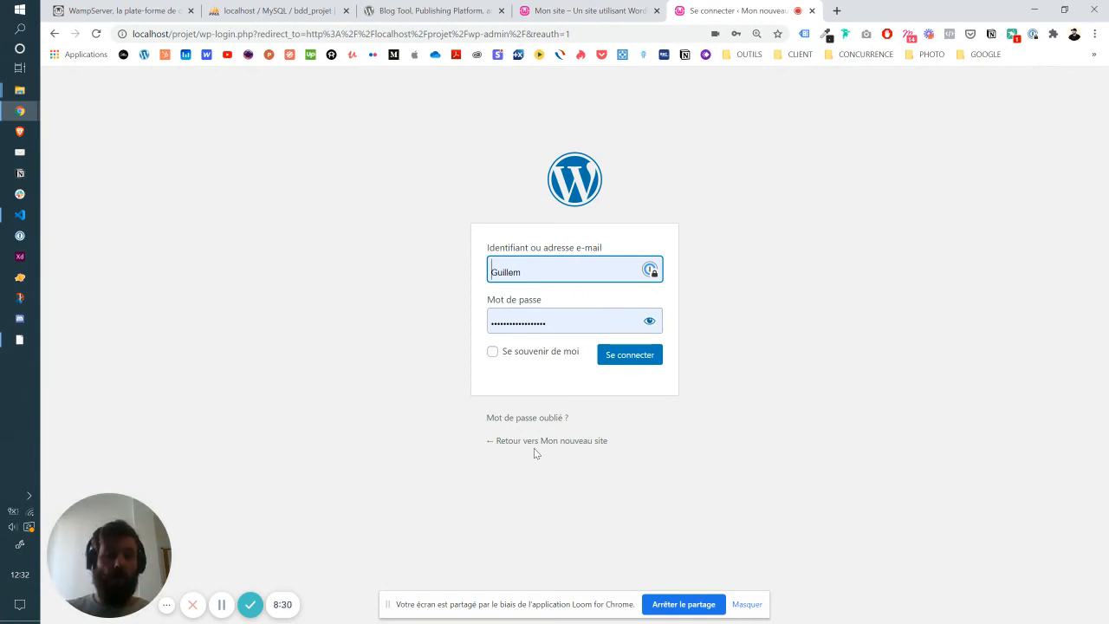
Step: Stop the WampServer services from the tray menu
{"action": "left_click", "coordinate": [28, 496]}
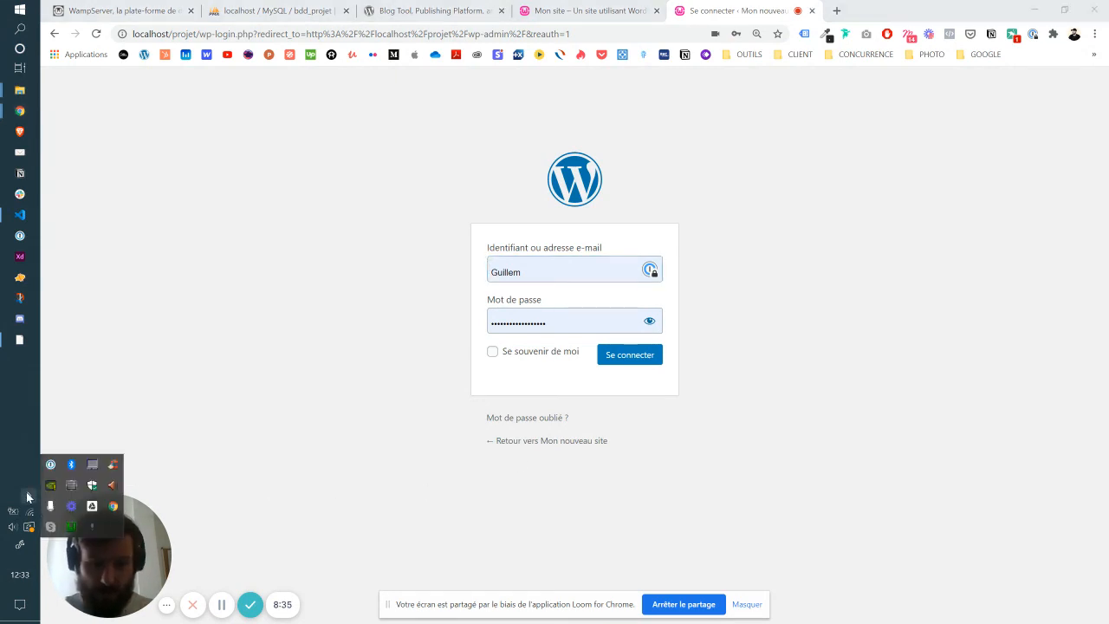
{"action": "left_click", "coordinate": [73, 527]}
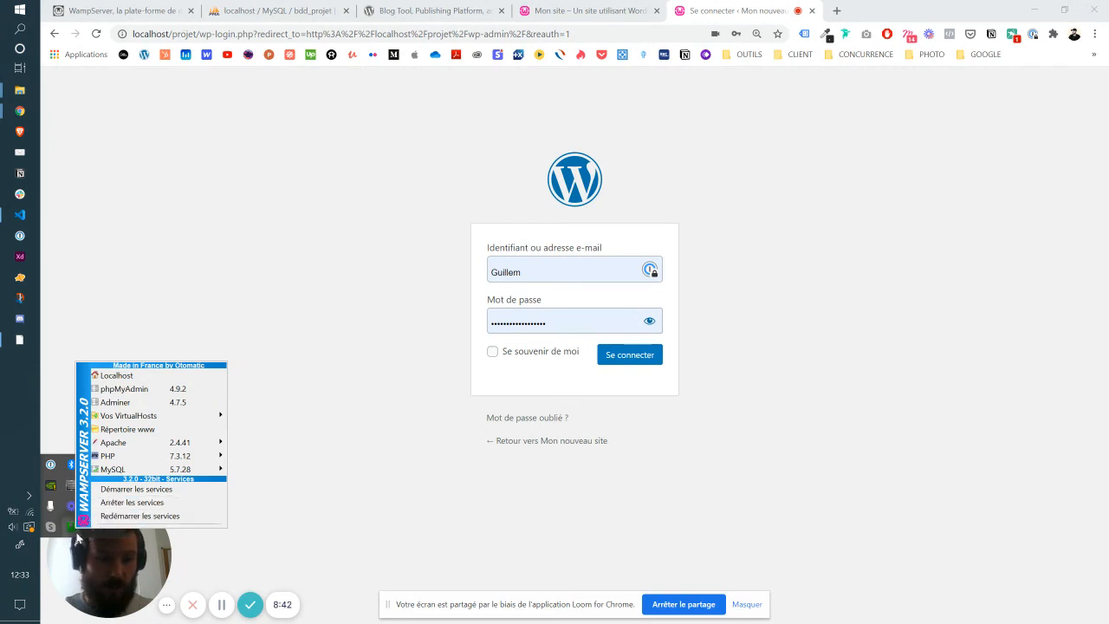
{"action": "left_click", "coordinate": [111, 502]}
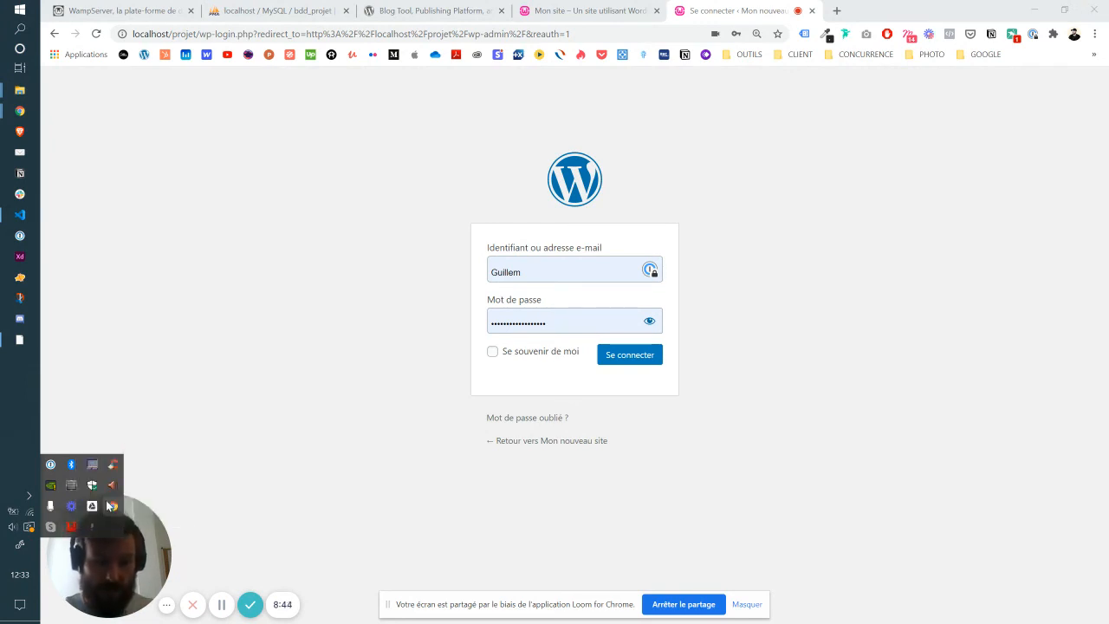
{"action": "left_click", "coordinate": [327, 294]}
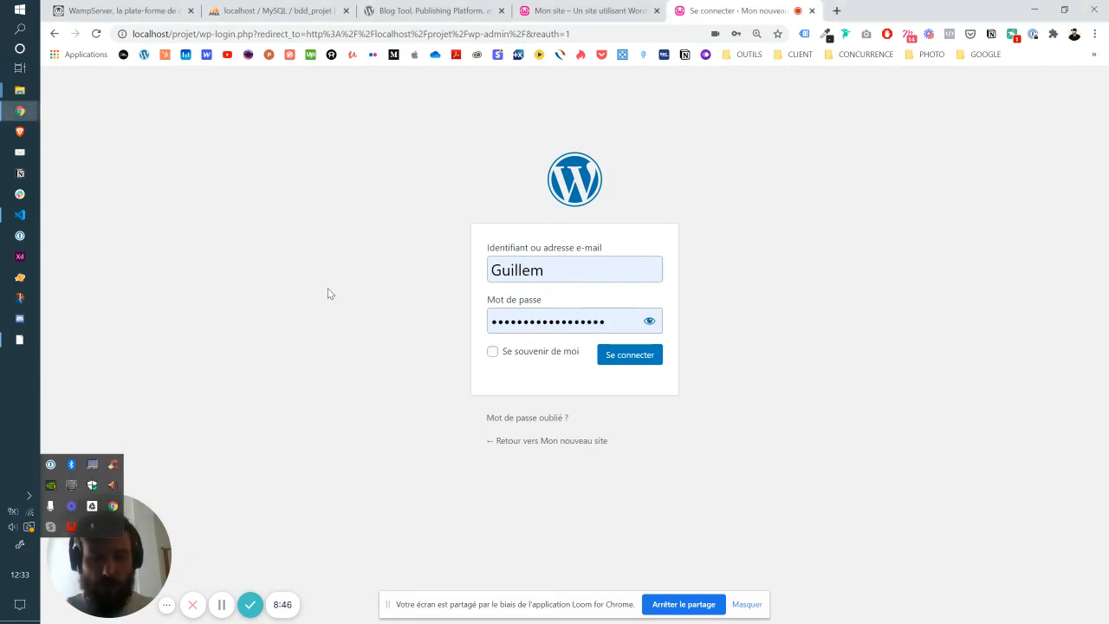
Step: Reload the Mon site home page at localhost/mon-site, which returns the database connection error
{"action": "left_click", "coordinate": [608, 12]}
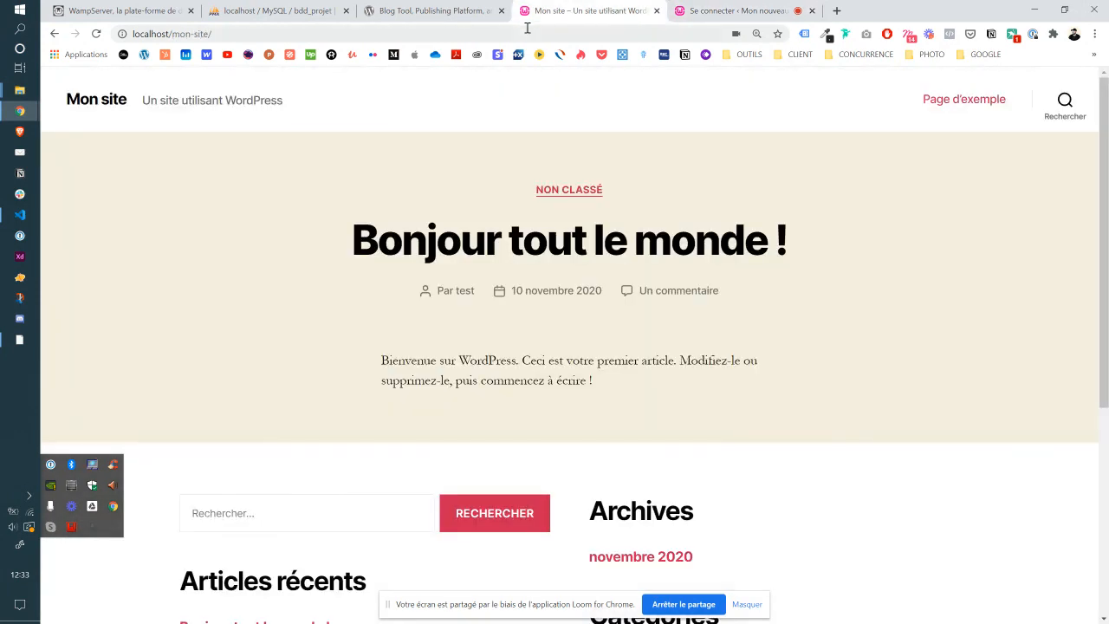
{"action": "left_click", "coordinate": [527, 28]}
{"action": "key", "text": "Return"}
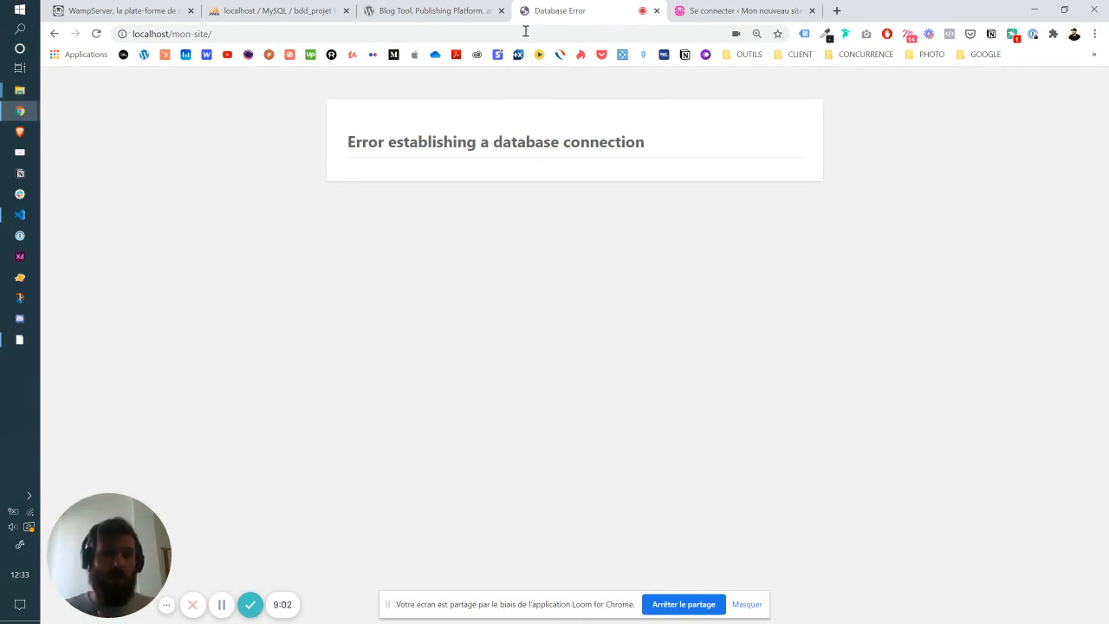
Step: Start the WampServer services from the tray menu and refresh the Mon site page
{"action": "left_click", "coordinate": [29, 496]}
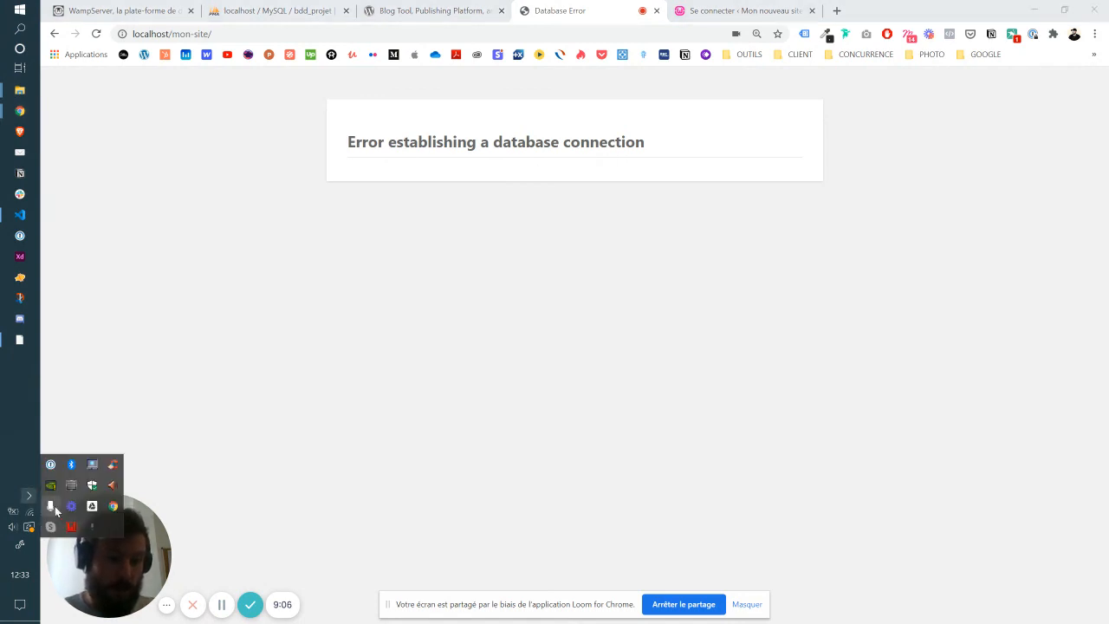
{"action": "left_click", "coordinate": [72, 530]}
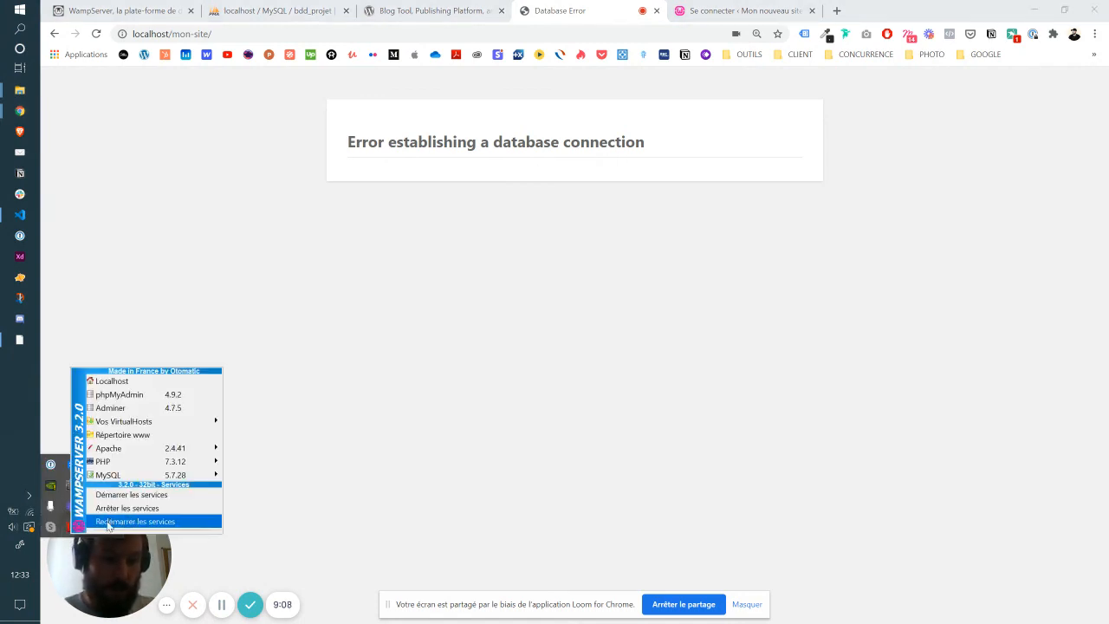
{"action": "left_click", "coordinate": [131, 495]}
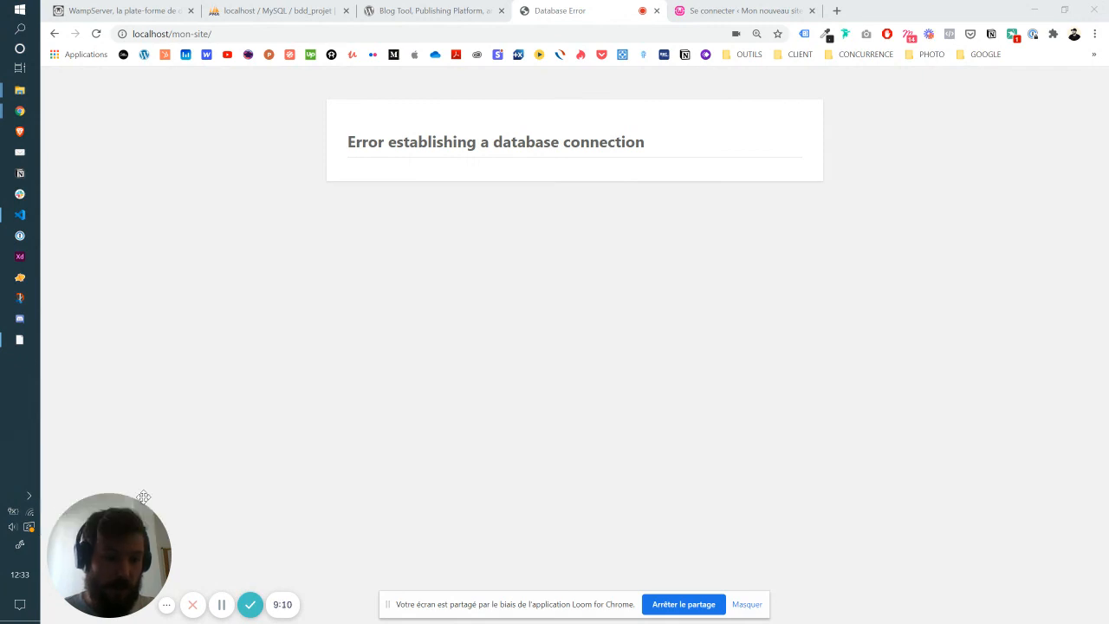
{"action": "left_click", "coordinate": [28, 496]}
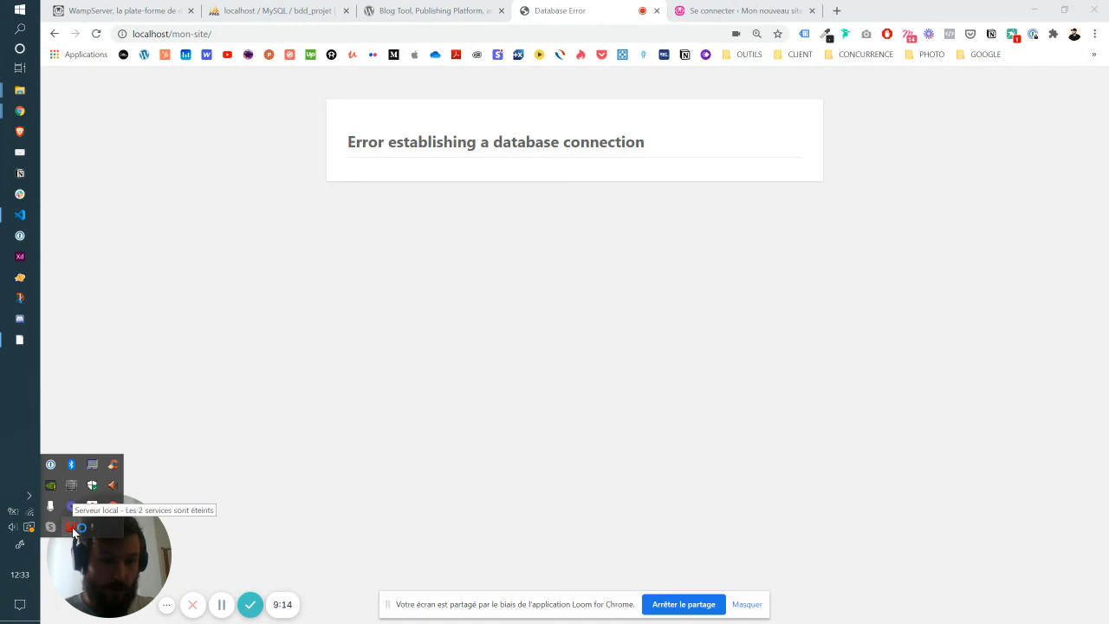
{"action": "left_click", "coordinate": [485, 252]}
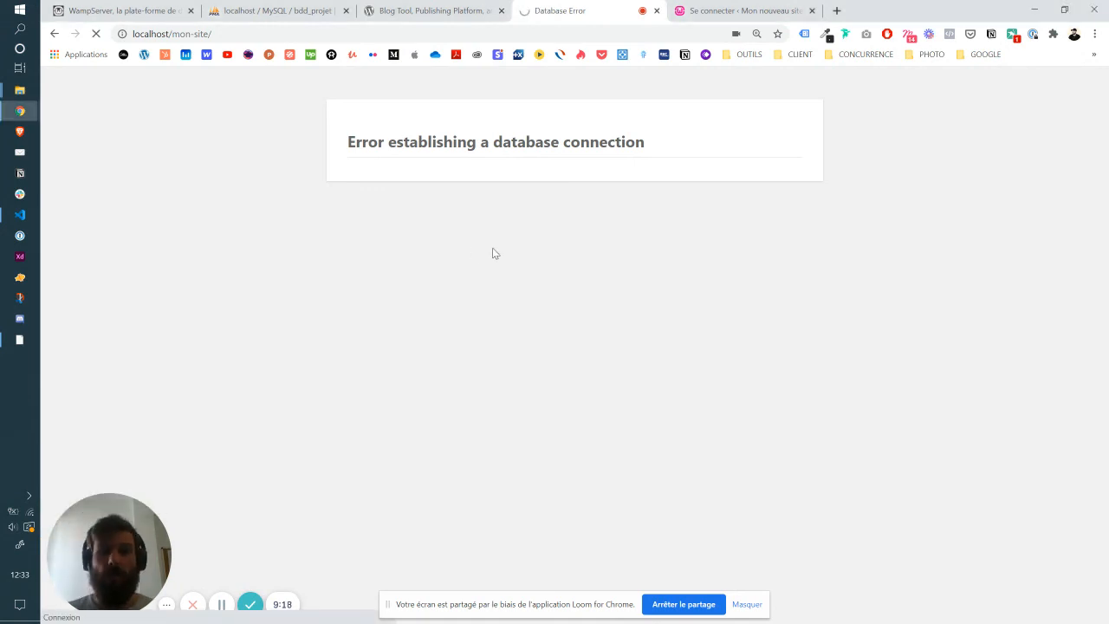
{"action": "key", "text": "F5"}
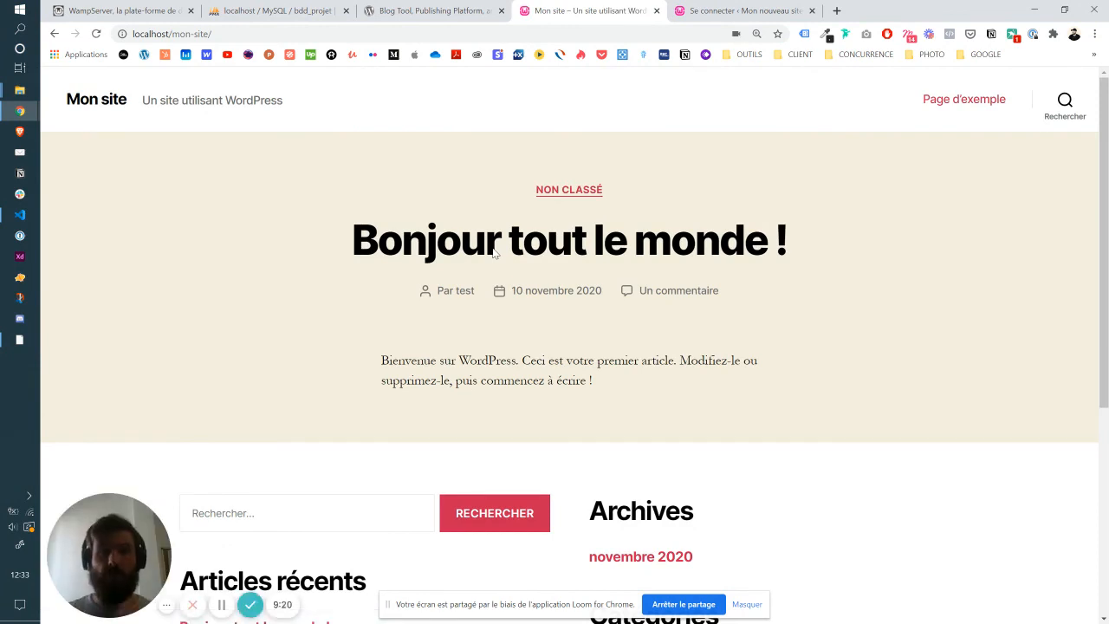